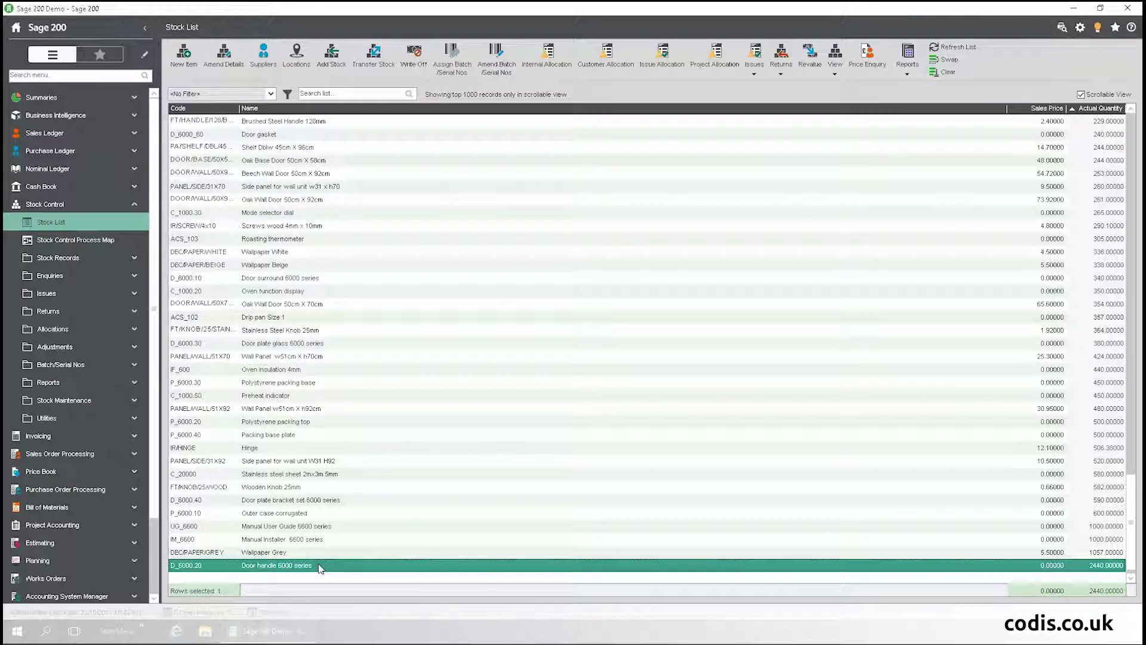
- Open stock item D_6000.20 (Door handle 6000 series) and view its warehouse and bin locations
{"action": "double_click", "coordinate": [321, 565]}
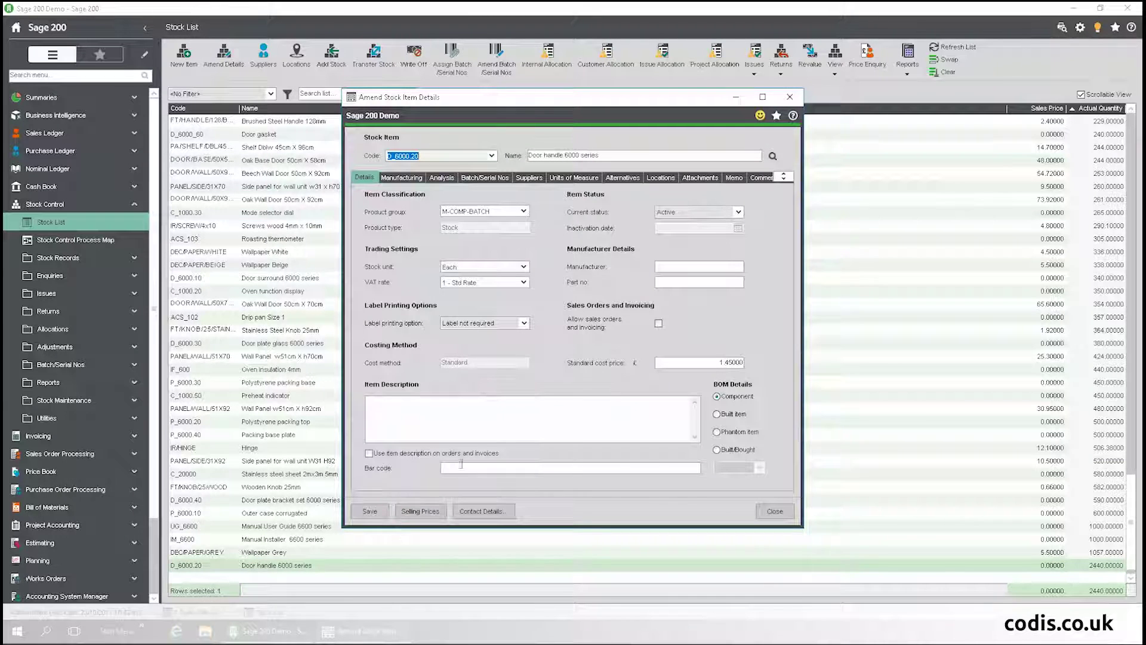
{"action": "left_click", "coordinate": [663, 180]}
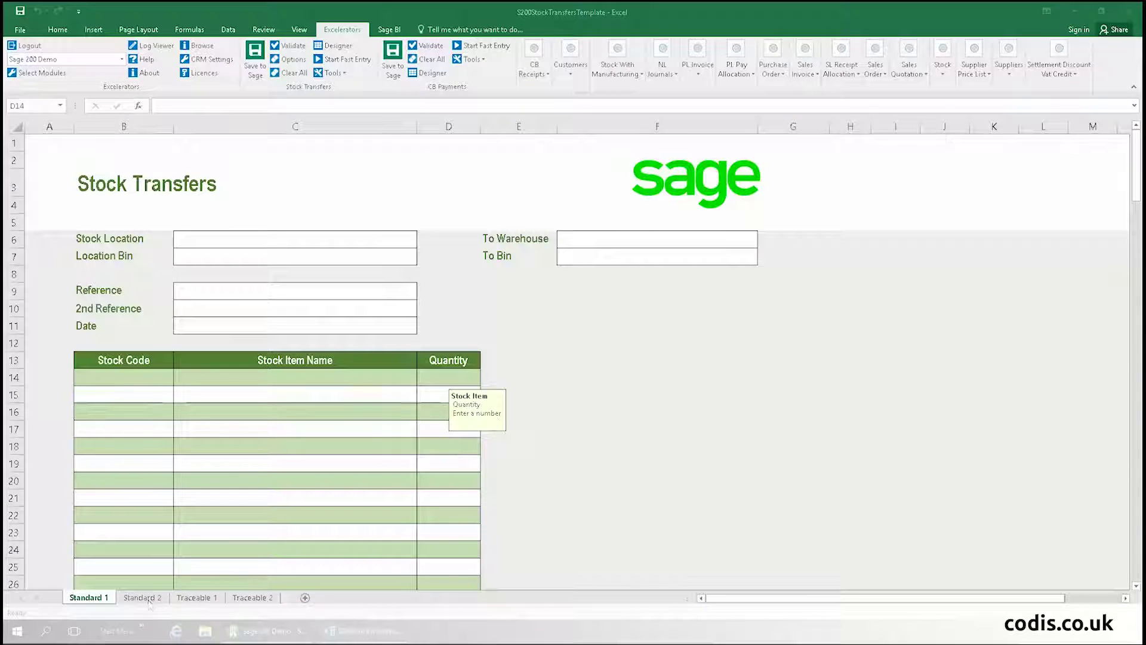
- Compare the Standard 2, Traceable 1 and Traceable 2 sheets, ending on Traceable 1
{"action": "left_click", "coordinate": [146, 598]}
{"action": "left_click", "coordinate": [196, 597]}
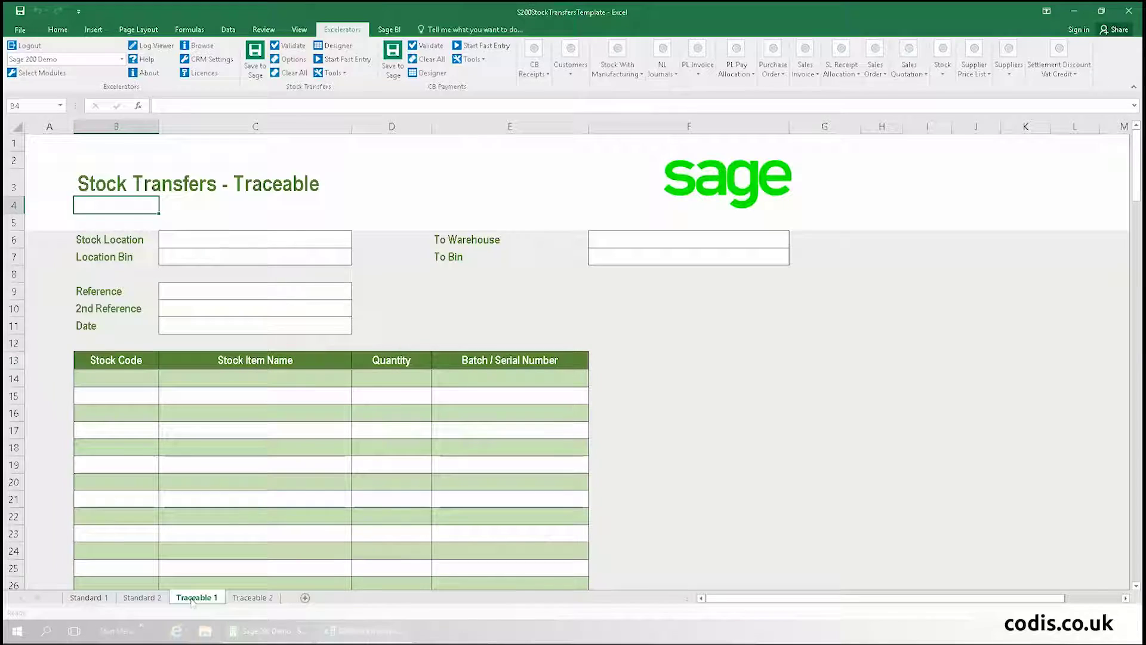
{"action": "left_click", "coordinate": [249, 598]}
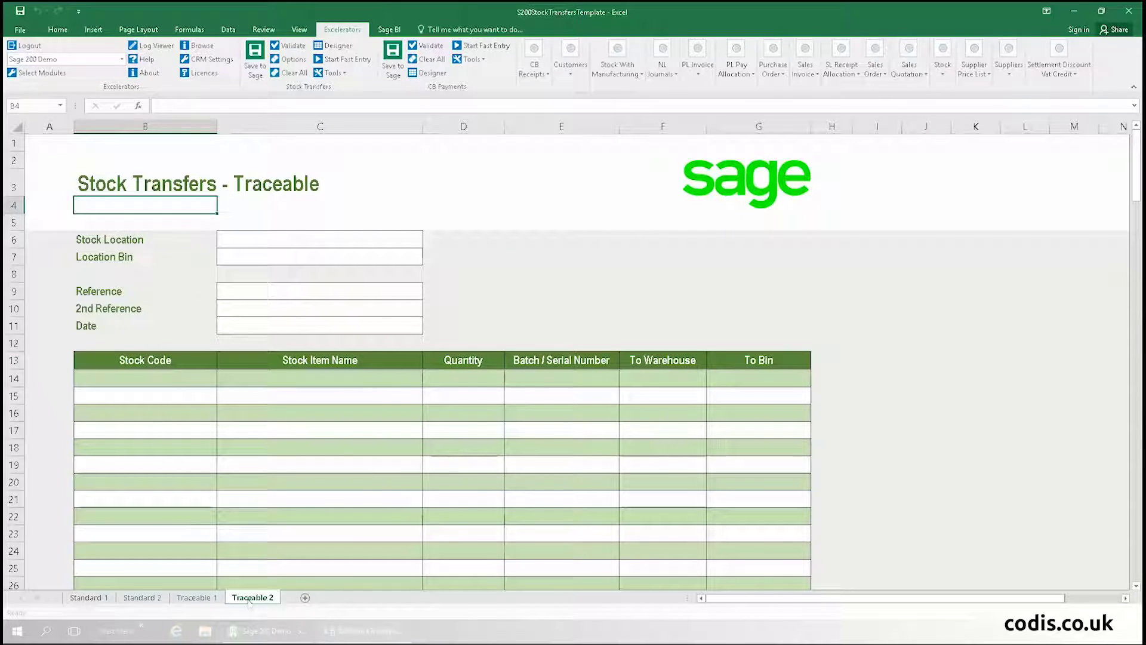
{"action": "left_click", "coordinate": [196, 597]}
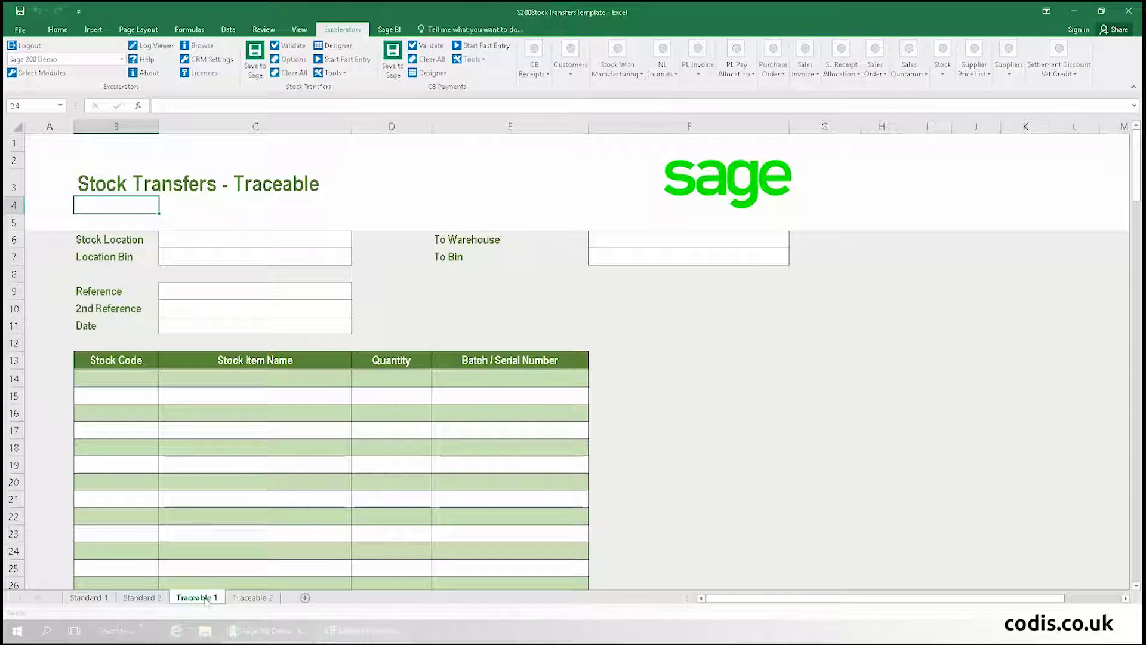
- Browse stock records to put D_6000.20, Door handle 6000 series, into Stock Code cell B14
{"action": "left_click", "coordinate": [120, 377]}
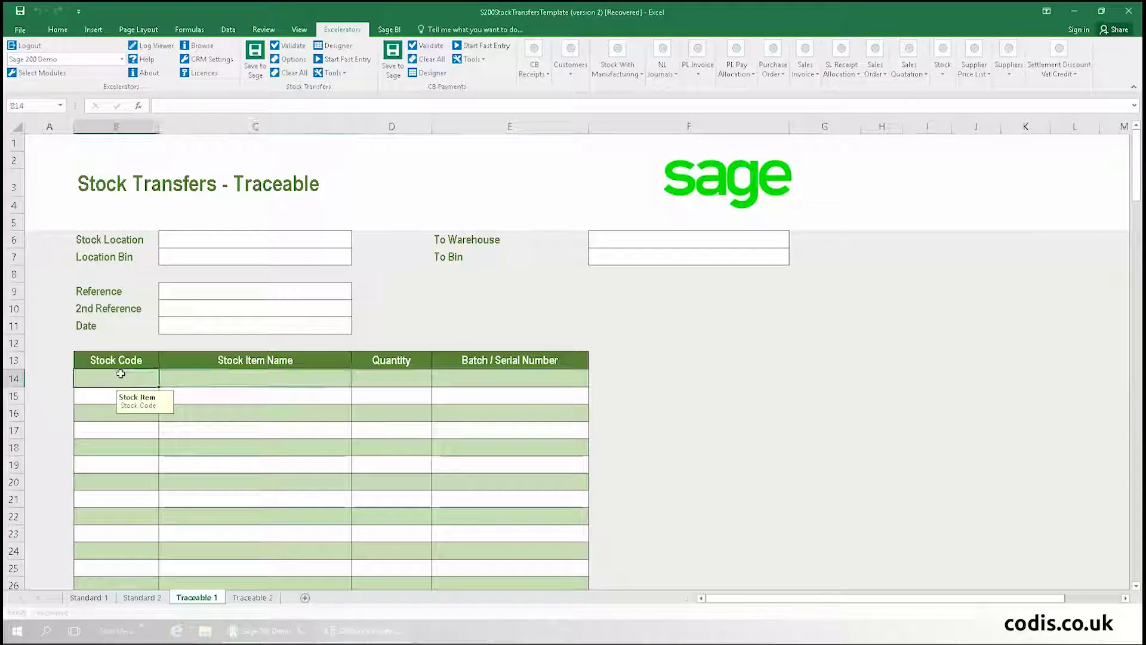
{"action": "right_click", "coordinate": [120, 377]}
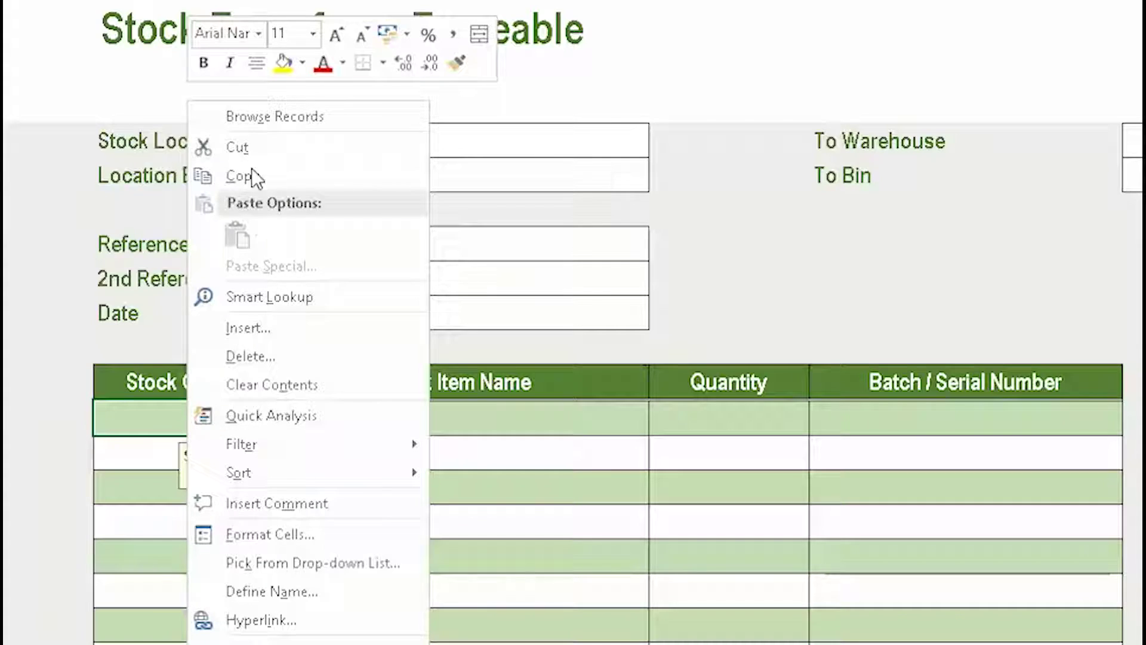
{"action": "left_click", "coordinate": [164, 224]}
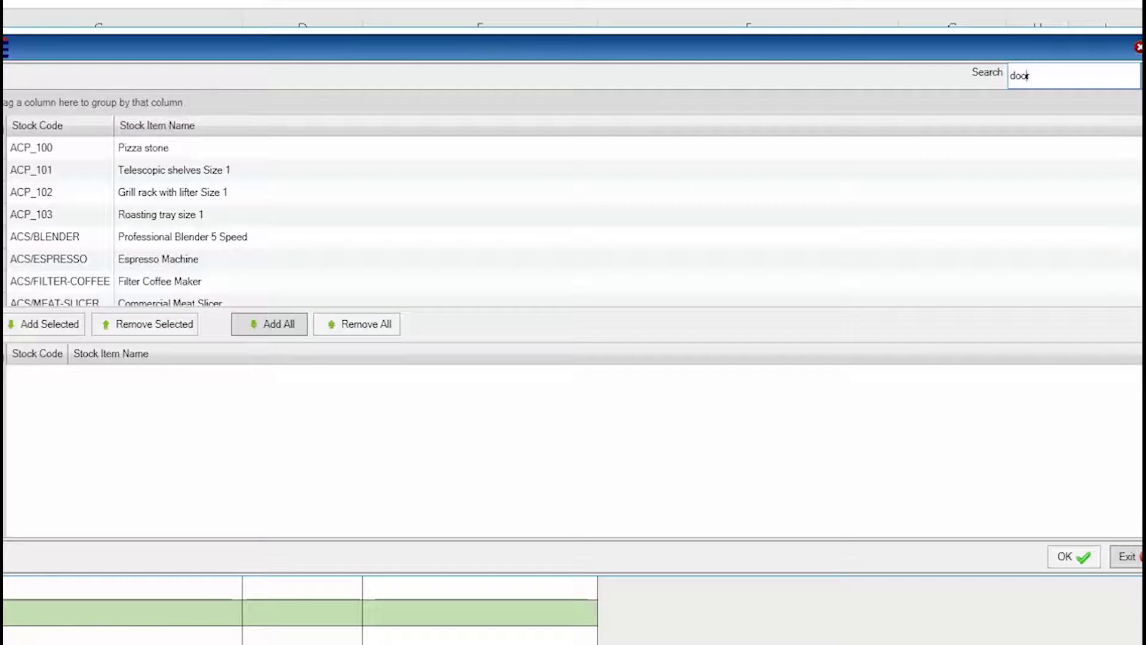
{"action": "left_click", "coordinate": [119, 192]}
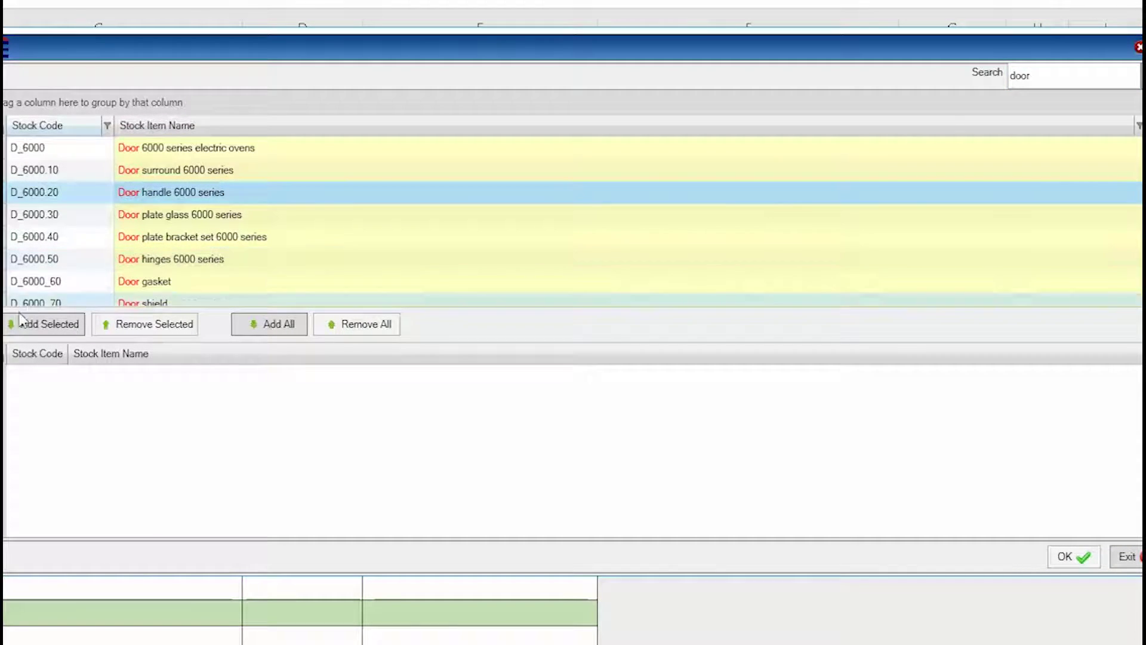
{"action": "left_click", "coordinate": [18, 322]}
{"action": "left_click", "coordinate": [1068, 555]}
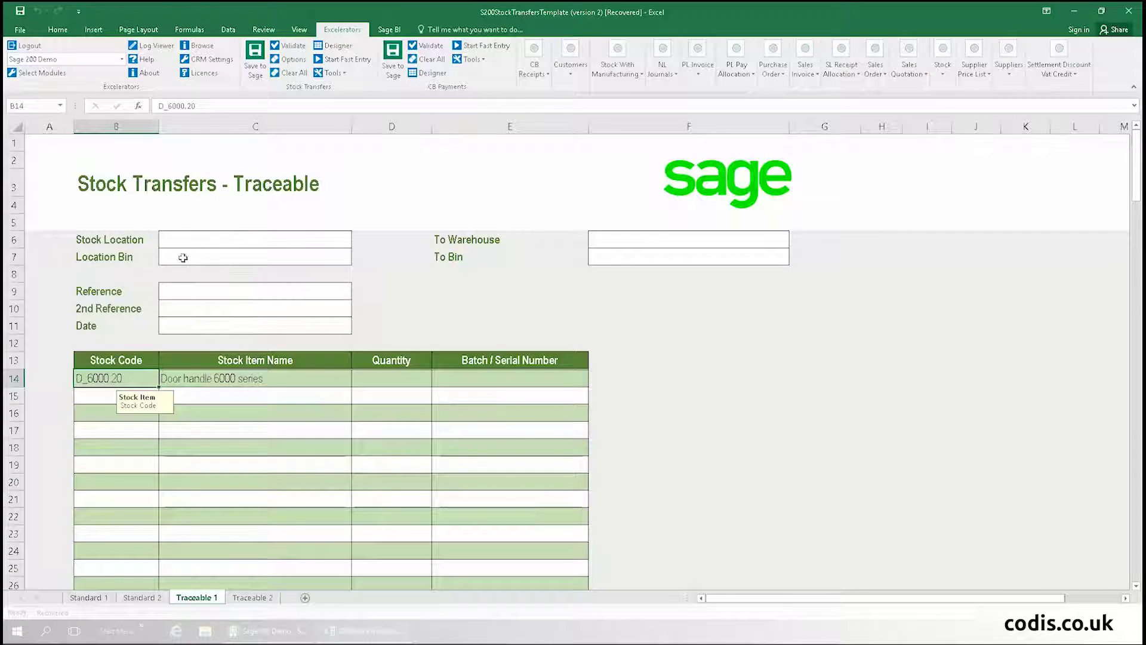
- Set the source stock location to warehouse STORES, bin B22
{"action": "left_click", "coordinate": [170, 237]}
{"action": "right_click", "coordinate": [174, 240]}
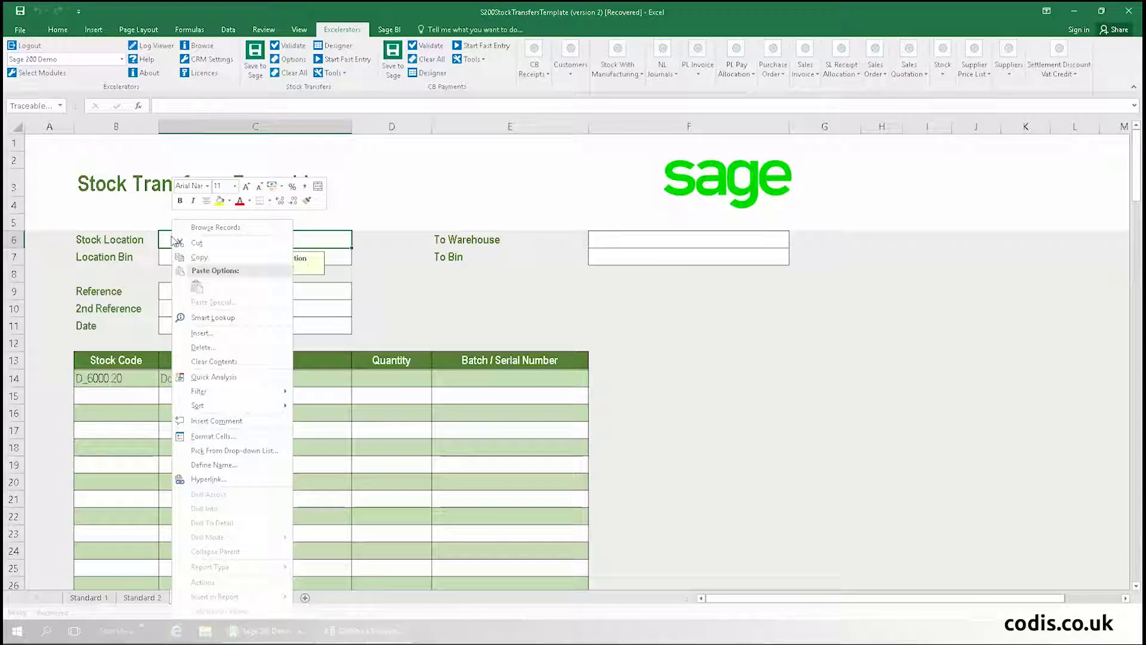
{"action": "left_click", "coordinate": [211, 227]}
{"action": "left_click", "coordinate": [350, 222]}
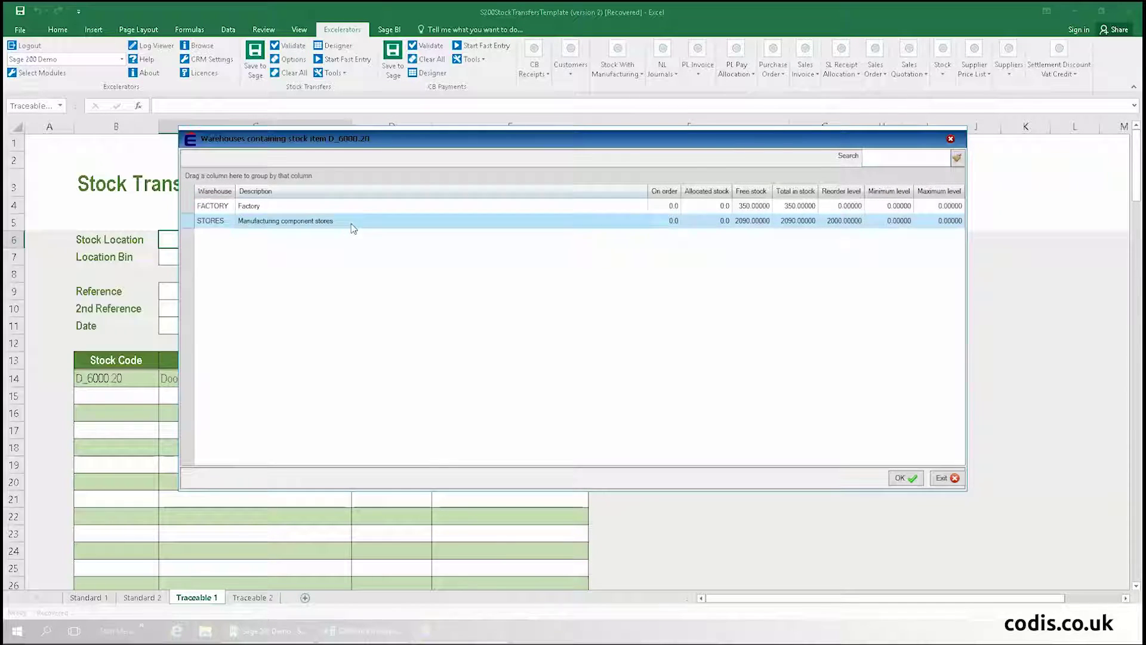
{"action": "left_click", "coordinate": [904, 478]}
{"action": "left_click", "coordinate": [204, 256]}
{"action": "right_click", "coordinate": [204, 256]}
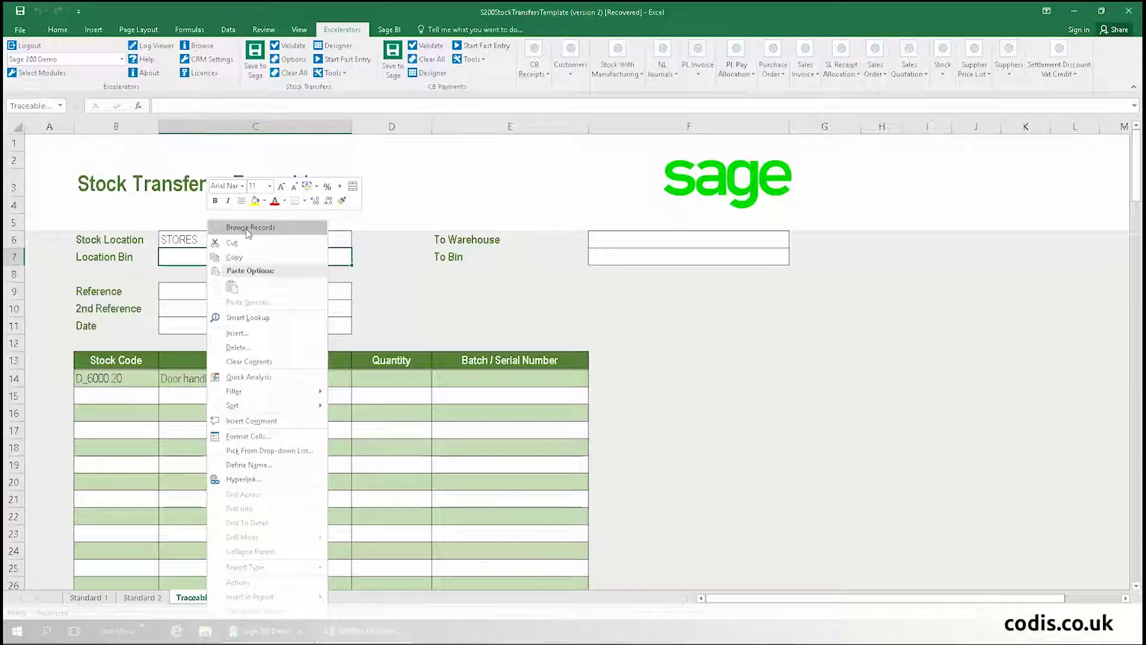
{"action": "left_click", "coordinate": [210, 226]}
{"action": "left_click", "coordinate": [304, 207]}
{"action": "left_click", "coordinate": [520, 464]}
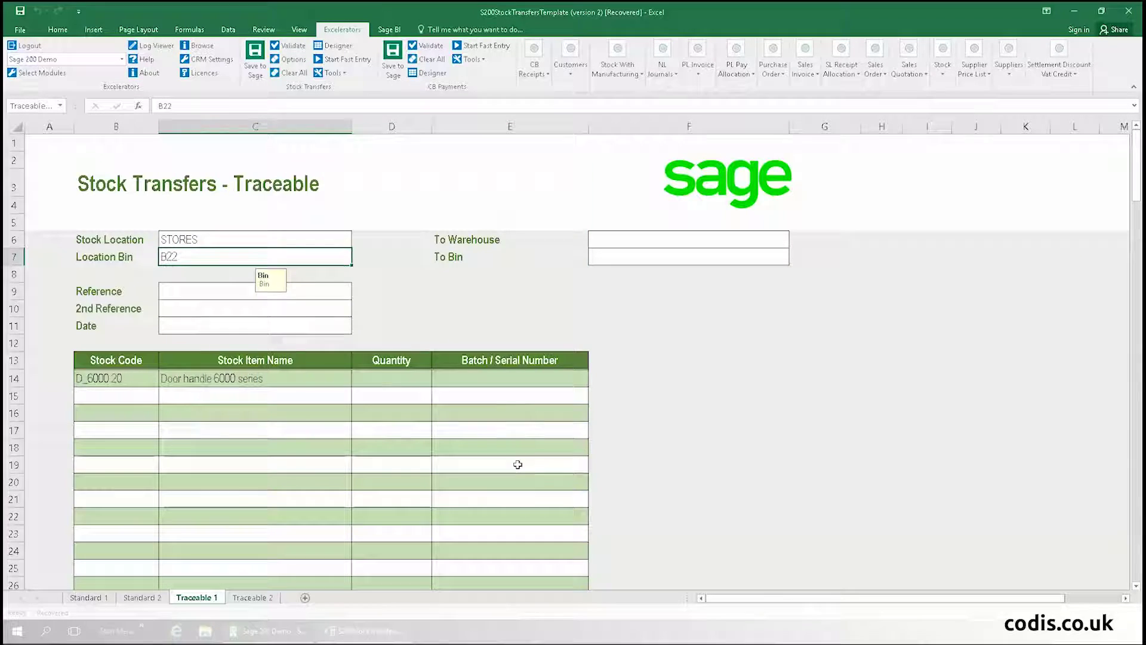
- Set the destination to warehouse FACTORY, bin F18
{"action": "left_click", "coordinate": [611, 240]}
{"action": "right_click", "coordinate": [612, 240]}
{"action": "left_click", "coordinate": [637, 228]}
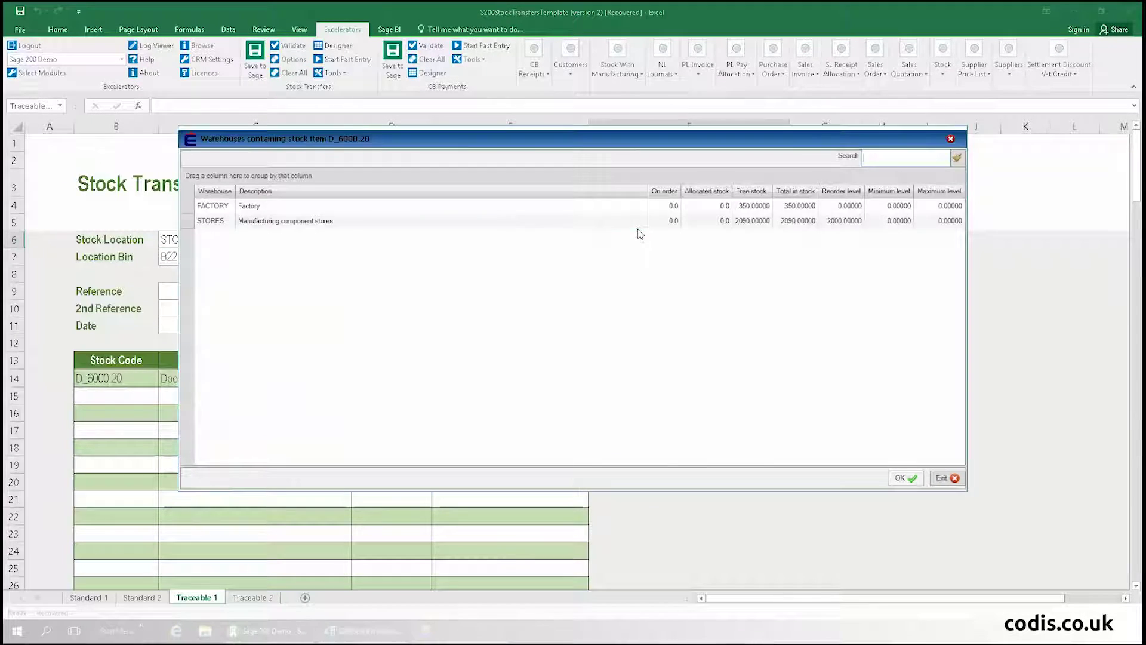
{"action": "left_click", "coordinate": [904, 478]}
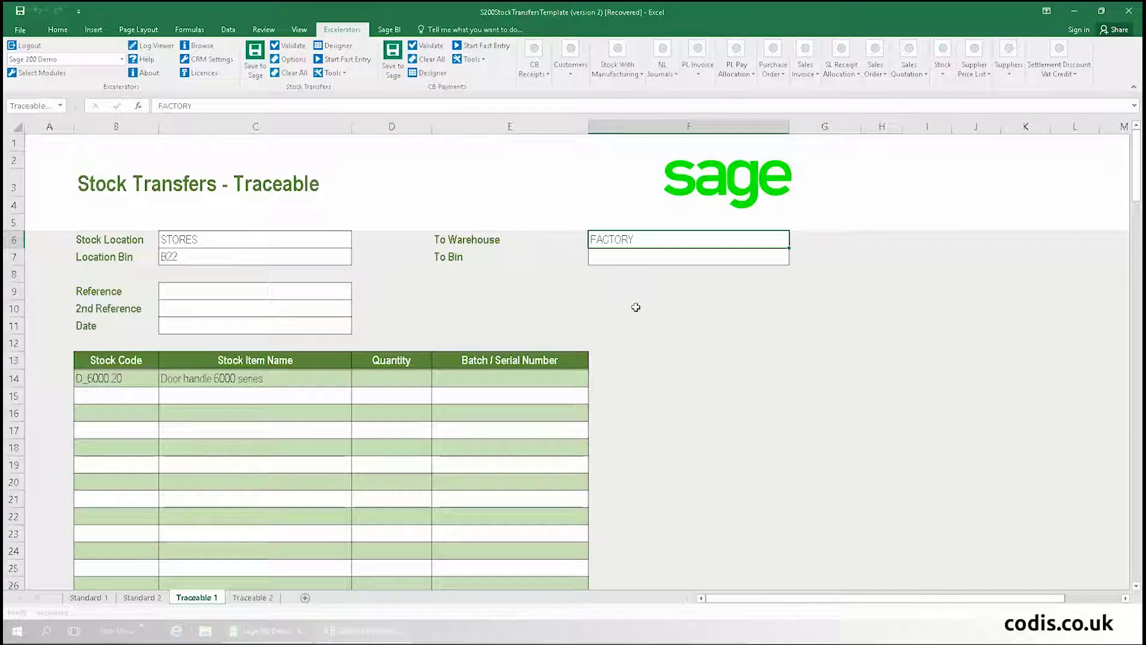
{"action": "right_click", "coordinate": [614, 257]}
{"action": "left_click", "coordinate": [660, 233]}
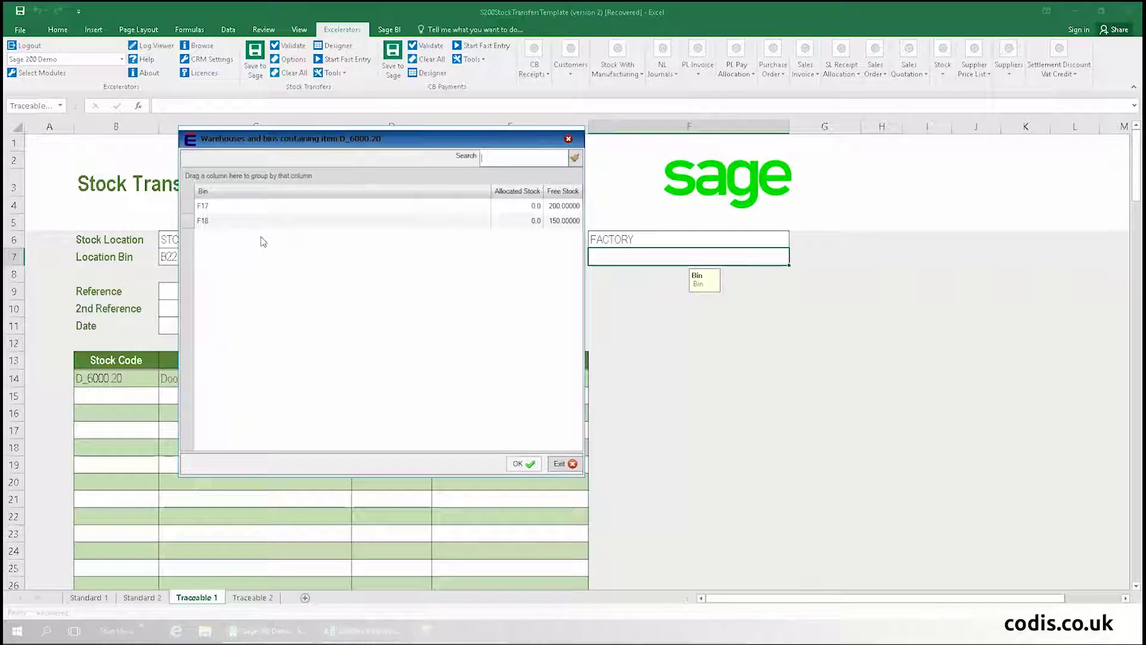
{"action": "left_click", "coordinate": [248, 221]}
{"action": "left_click", "coordinate": [522, 463]}
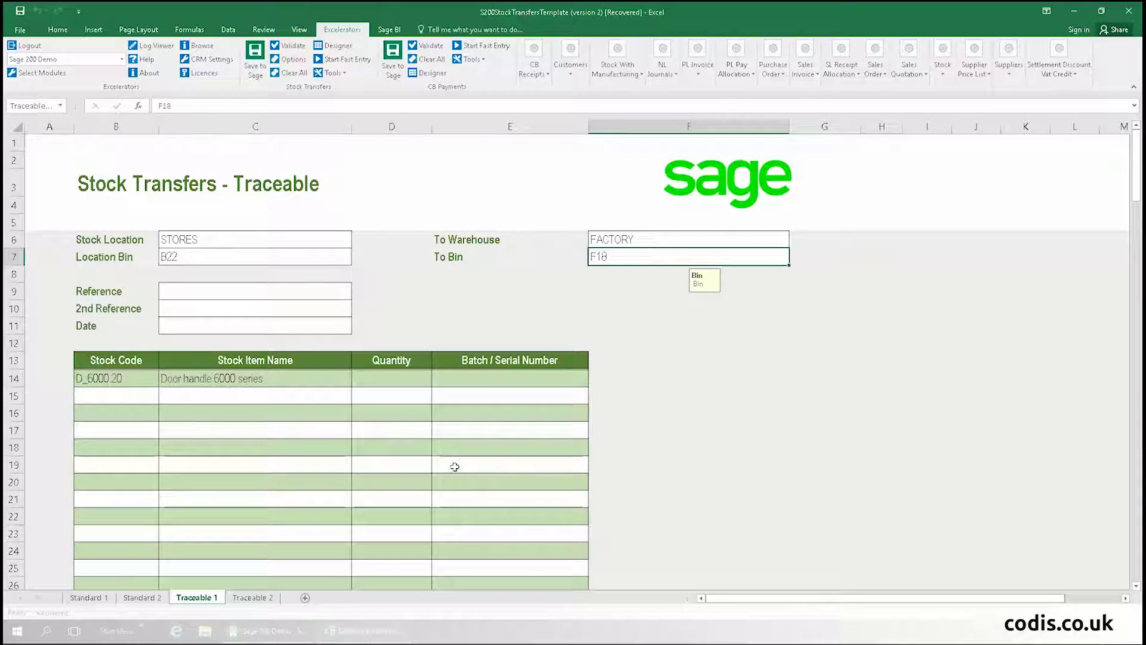
- Enter reference 'Stock Transfers' and date 25/10/2017
{"action": "left_click", "coordinate": [194, 291]}
{"action": "type", "text": "Stock Tran"}
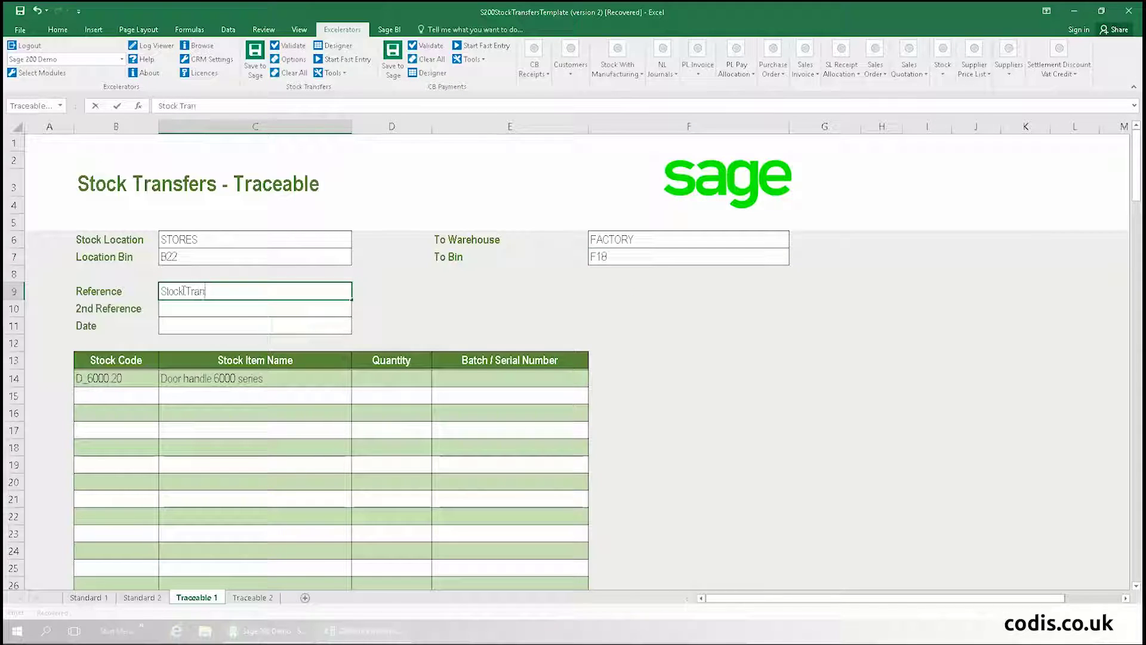
{"action": "type", "text": "sfers"}
{"action": "left_click", "coordinate": [172, 325]}
{"action": "type", "text": "25/"}
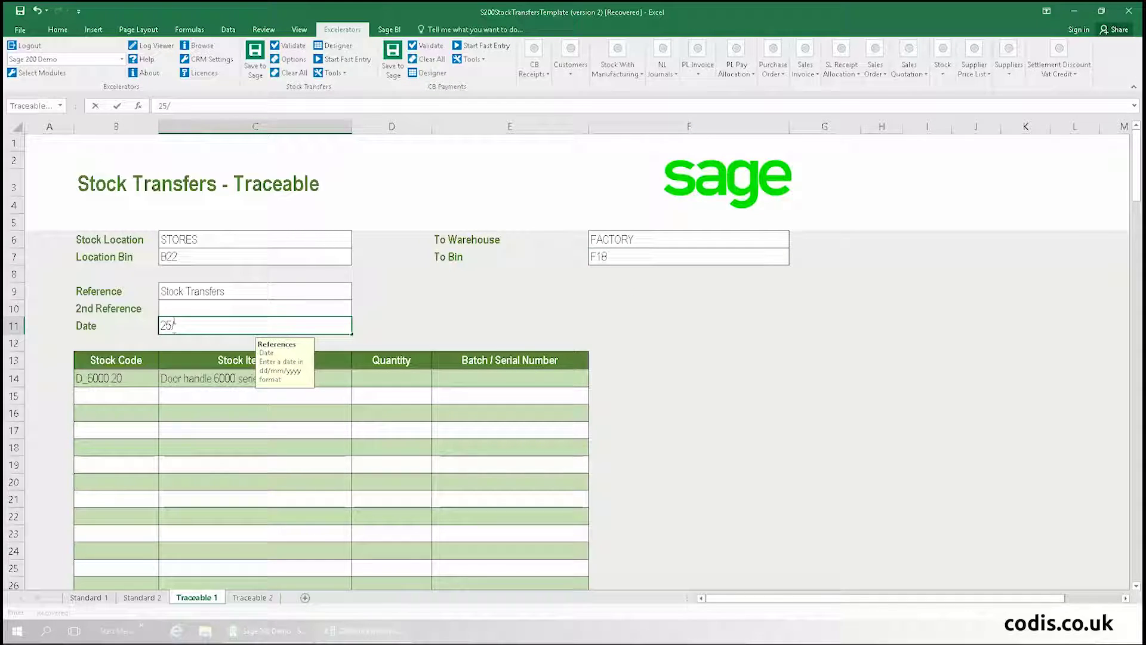
{"action": "type", "text": "10/2017"}
{"action": "right_click", "coordinate": [487, 376]}
{"action": "left_click", "coordinate": [527, 229]}
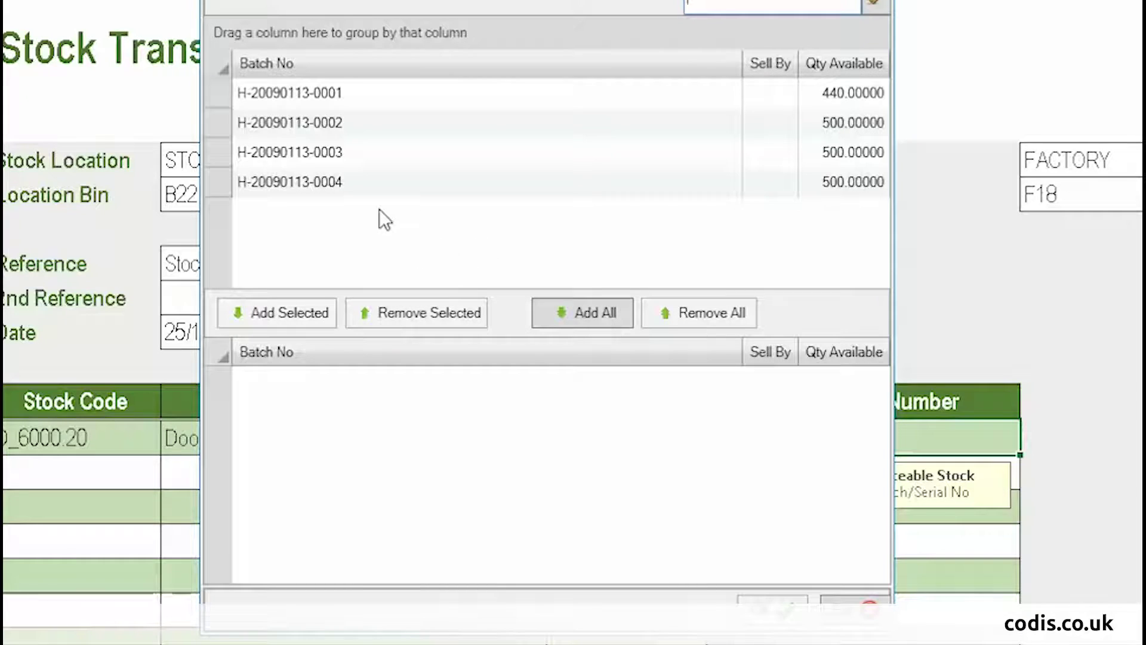
{"action": "left_click", "coordinate": [358, 182]}
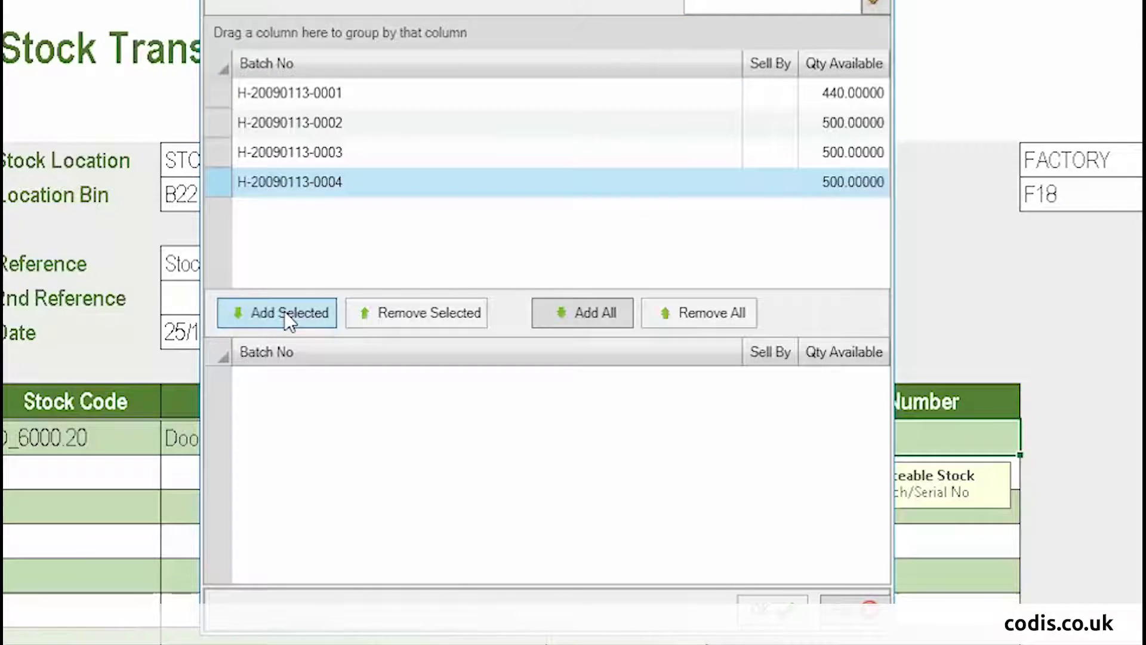
{"action": "left_click", "coordinate": [284, 312]}
{"action": "left_click", "coordinate": [773, 607]}
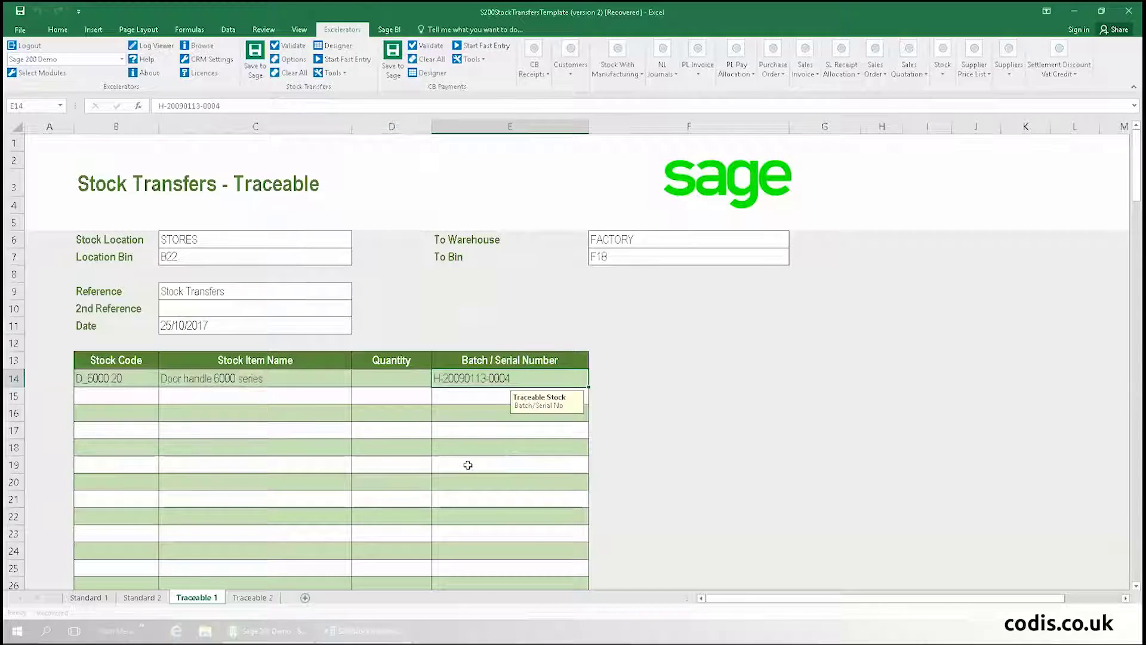
- Enter a quantity of 90 for the door handle line
{"action": "left_click", "coordinate": [383, 377]}
{"action": "type", "text": "90"}
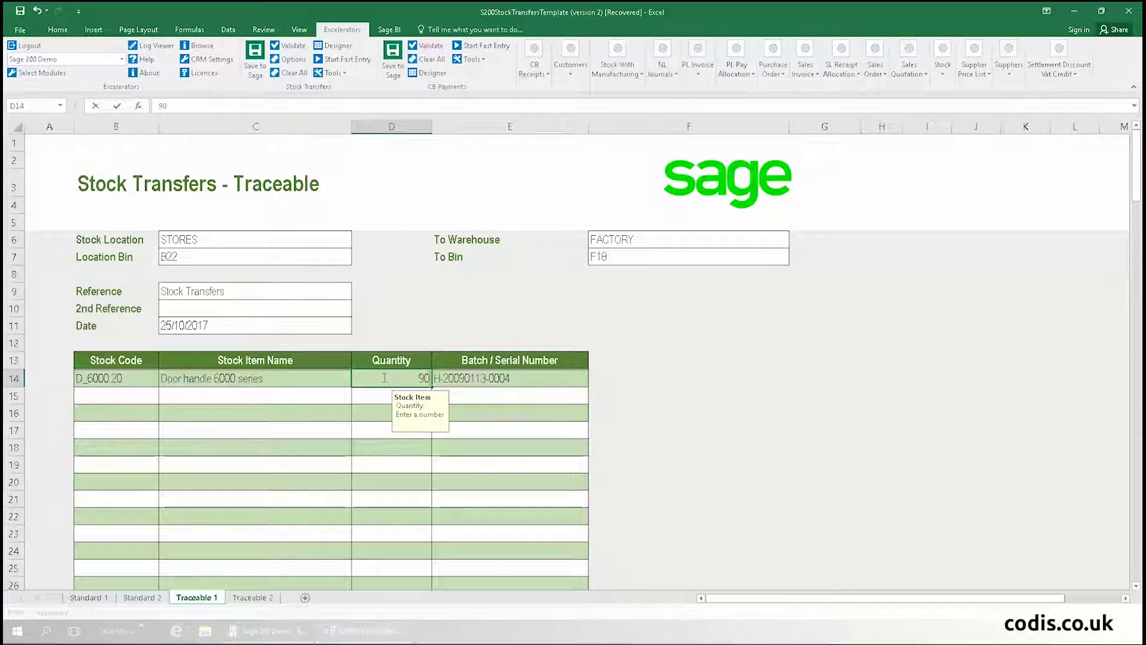
{"action": "left_click", "coordinate": [663, 384]}
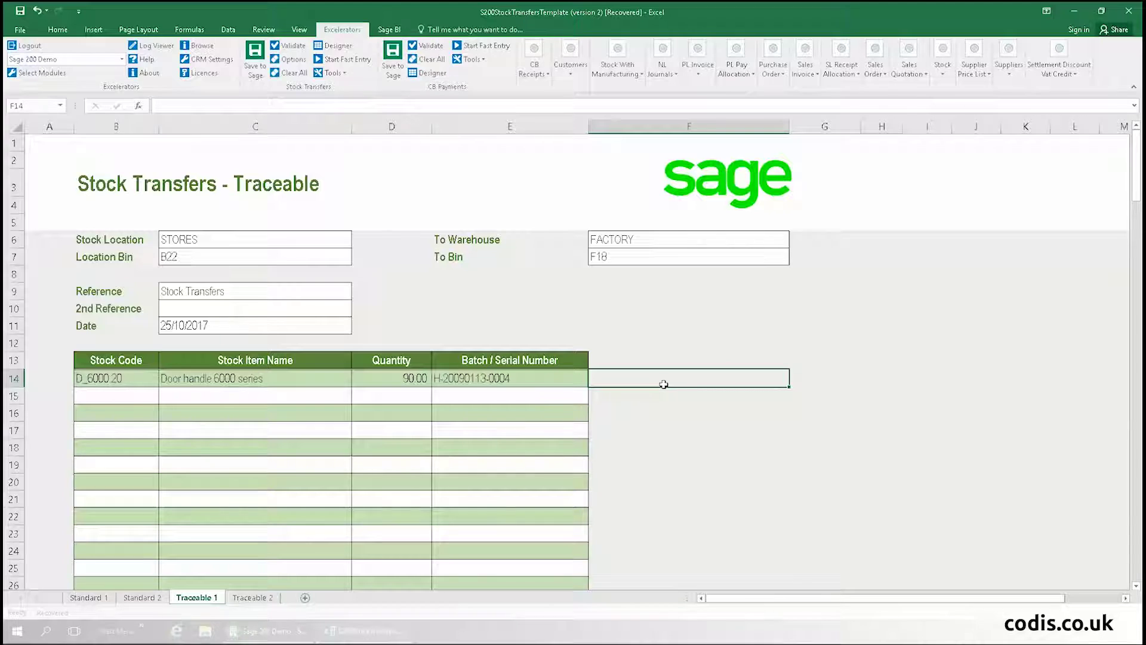
- Save the transfer to the Sage 200 Demo company and acknowledge the success message
{"action": "left_click", "coordinate": [254, 74]}
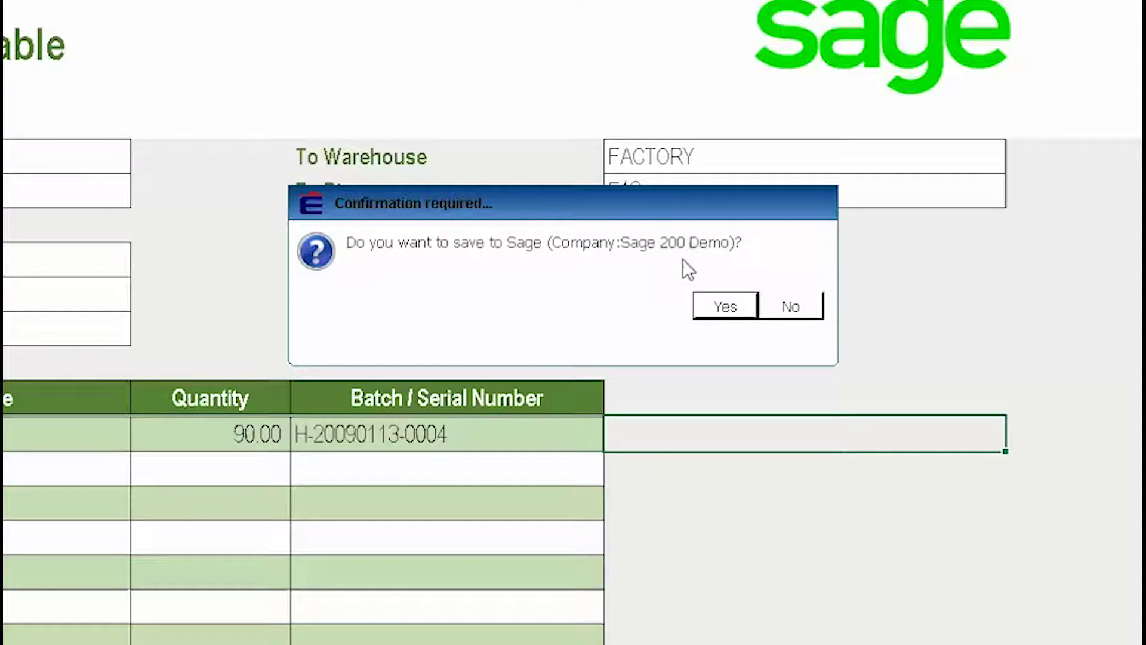
{"action": "left_click", "coordinate": [722, 305]}
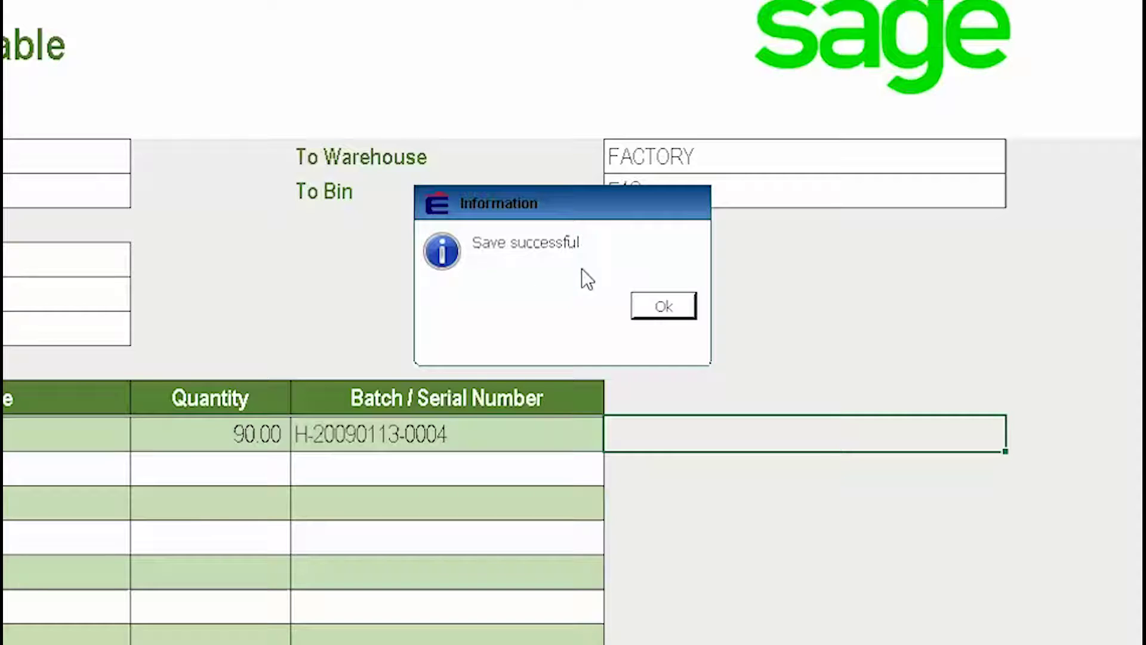
{"action": "left_click", "coordinate": [683, 308]}
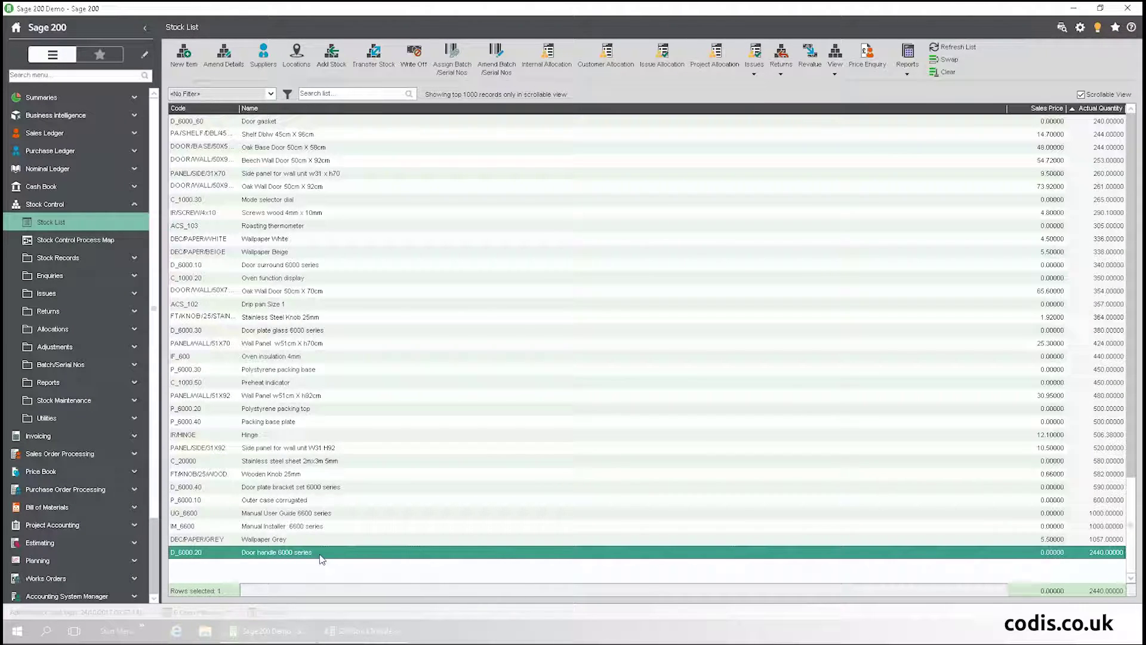
- Check D_6000.20's locations show 240 in FACTORY bin F18, then close the item details
{"action": "double_click", "coordinate": [319, 552]}
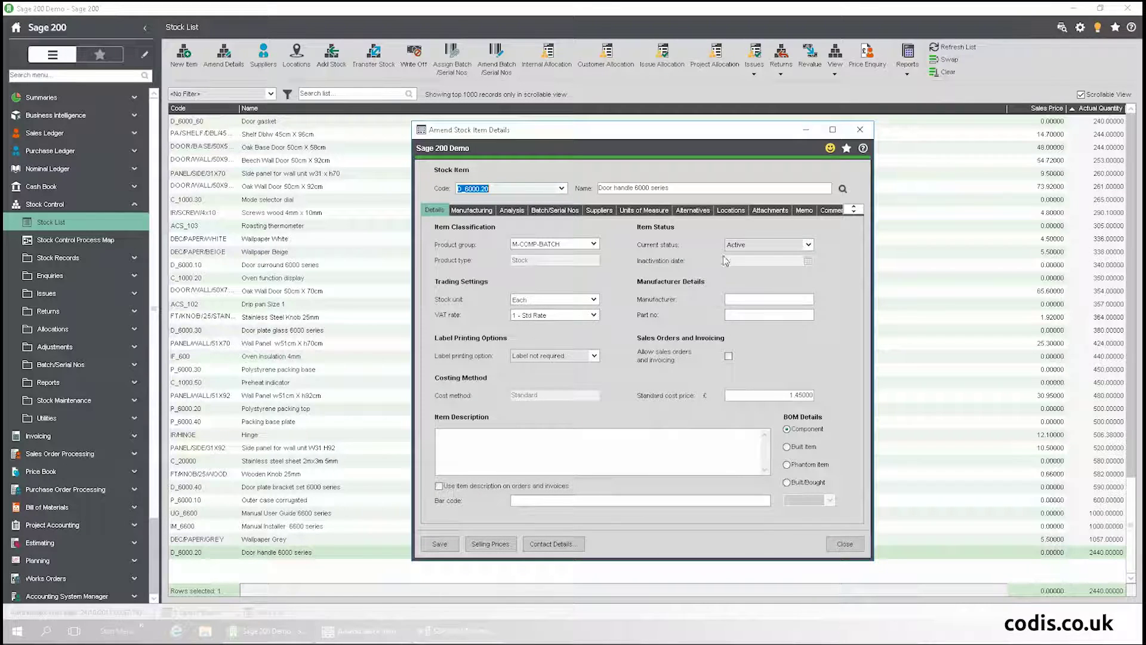
{"action": "left_click", "coordinate": [731, 210]}
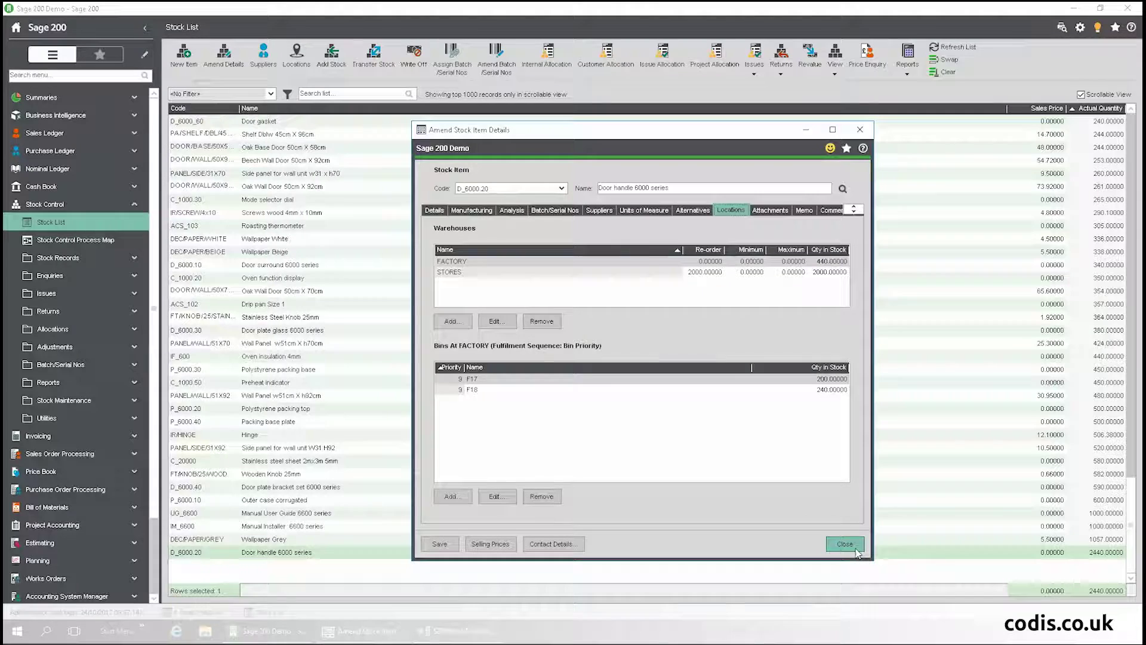
{"action": "left_click", "coordinate": [844, 543]}
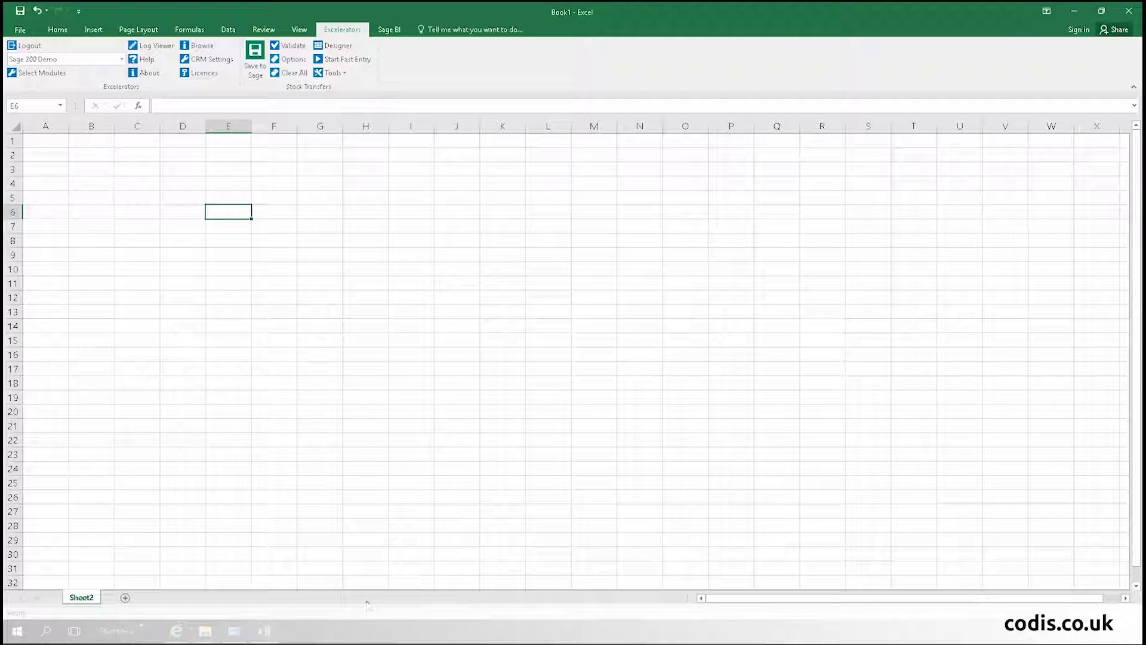
- Open the stock transfer template designer and expand all its field groups
{"action": "left_click", "coordinate": [337, 49]}
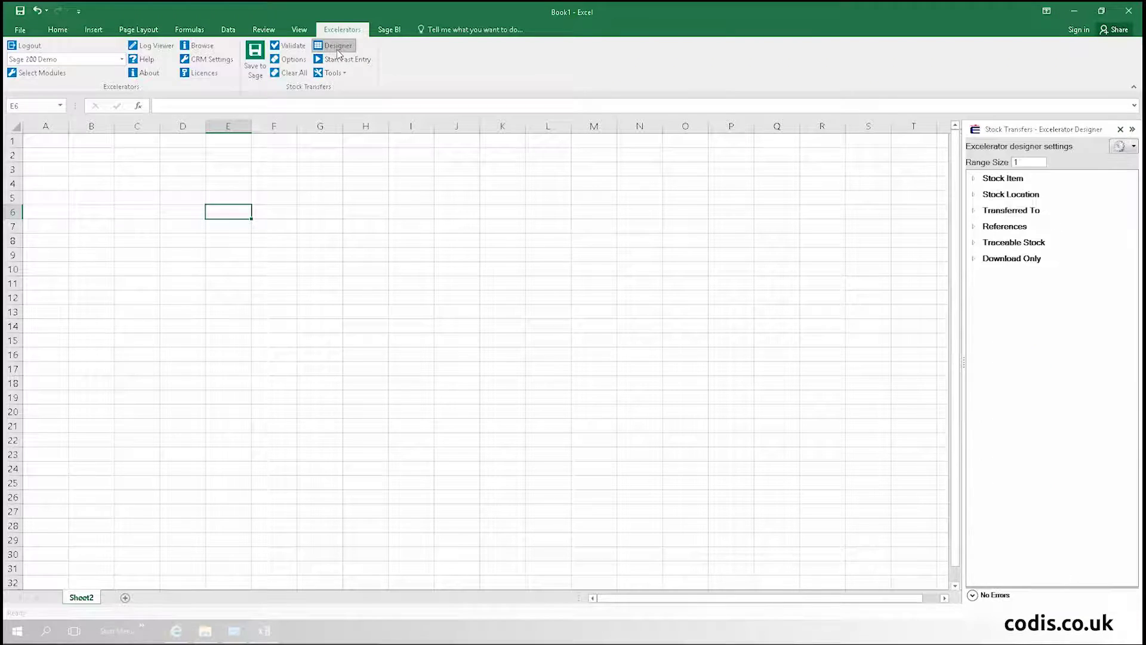
{"action": "left_click", "coordinate": [973, 258]}
{"action": "left_click", "coordinate": [974, 241]}
{"action": "left_click", "coordinate": [973, 226]}
{"action": "left_click", "coordinate": [973, 210]}
{"action": "left_click", "coordinate": [974, 194]}
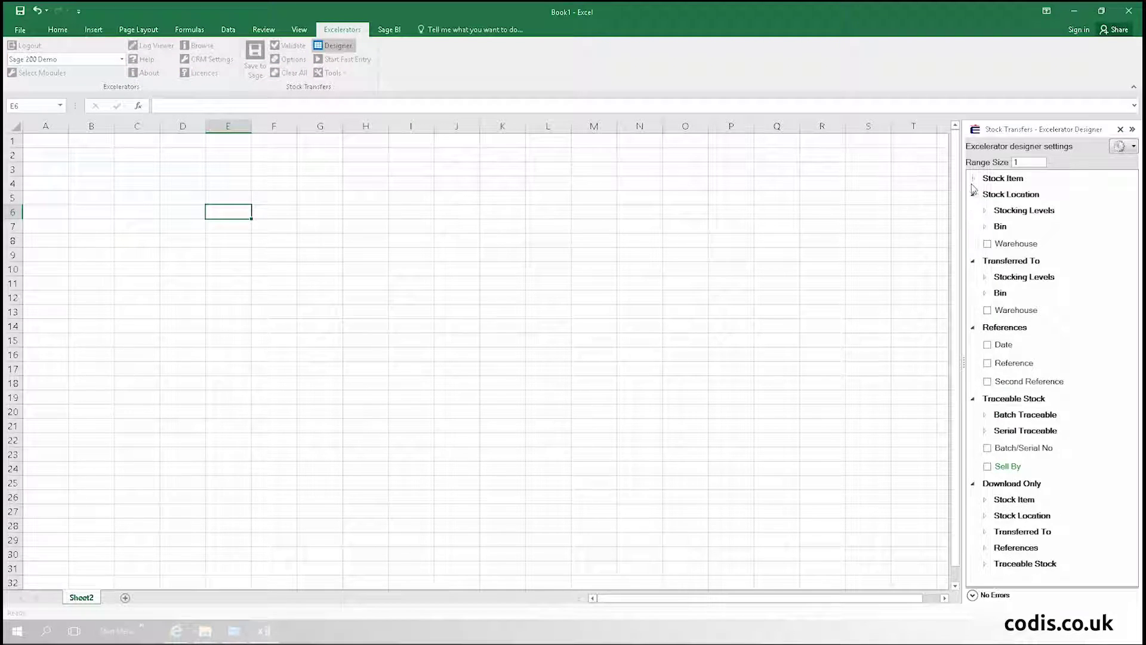
{"action": "left_click", "coordinate": [974, 178]}
{"action": "mouse_move", "coordinate": [1130, 191]}
{"action": "left_mouse_down"}
{"action": "mouse_move", "coordinate": [1130, 233]}
{"action": "mouse_move", "coordinate": [1128, 192]}
{"action": "left_mouse_up"}
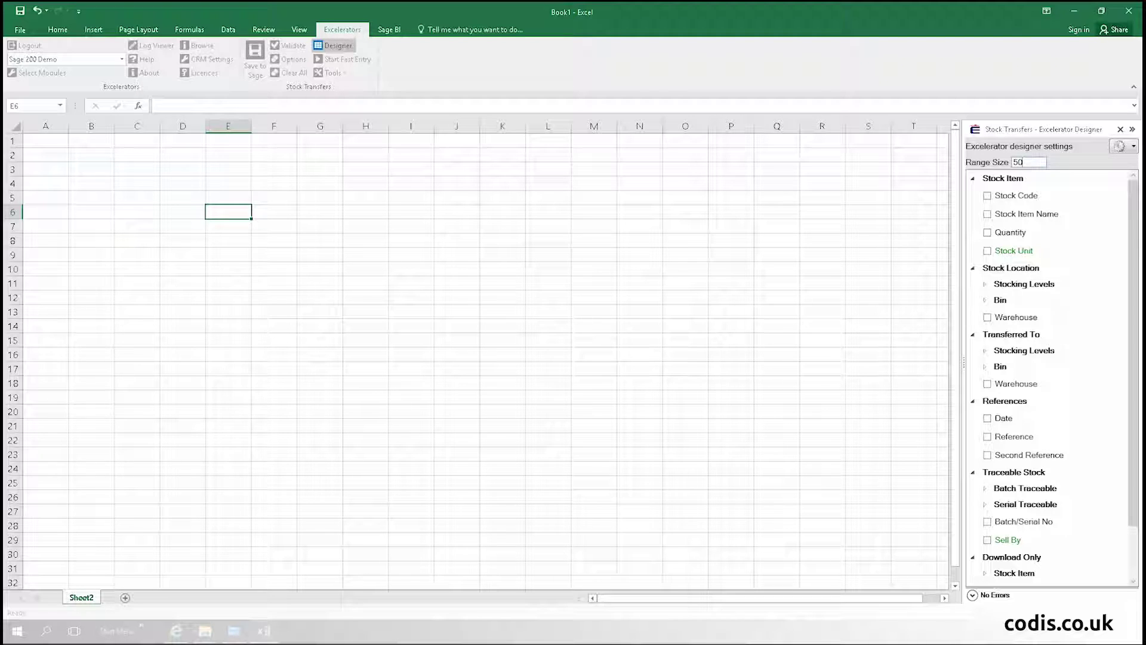
- Add StockCode, stock item name, Quantity, stock unit and BatchSerialNumber columns
{"action": "left_click", "coordinate": [987, 196]}
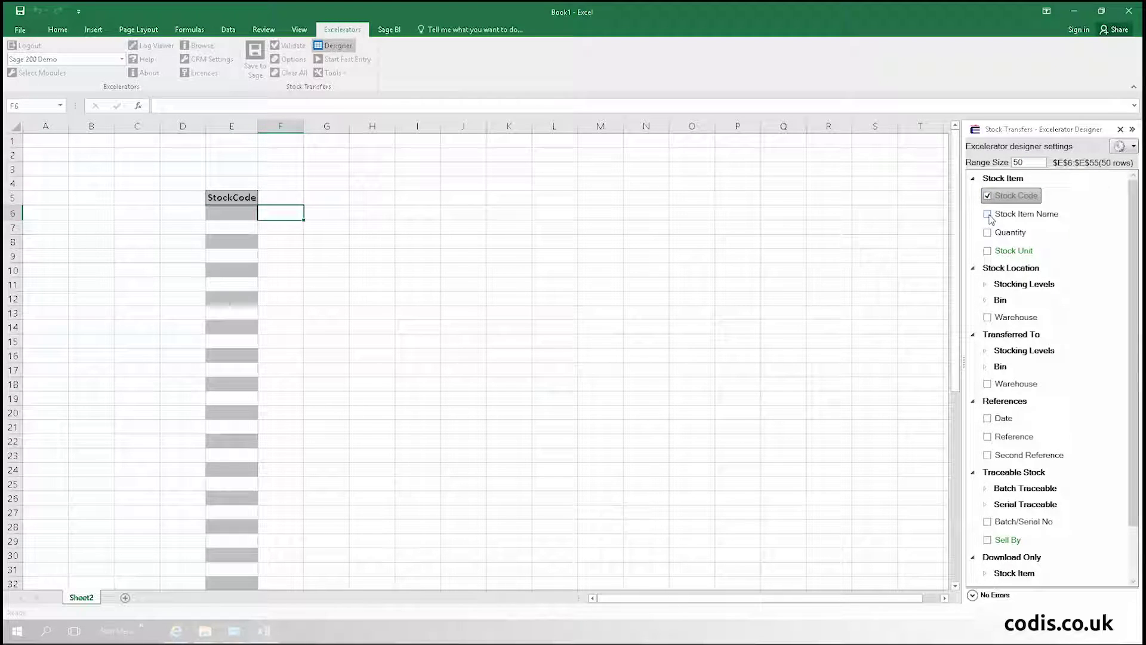
{"action": "left_click", "coordinate": [987, 215]}
{"action": "left_click", "coordinate": [987, 233]}
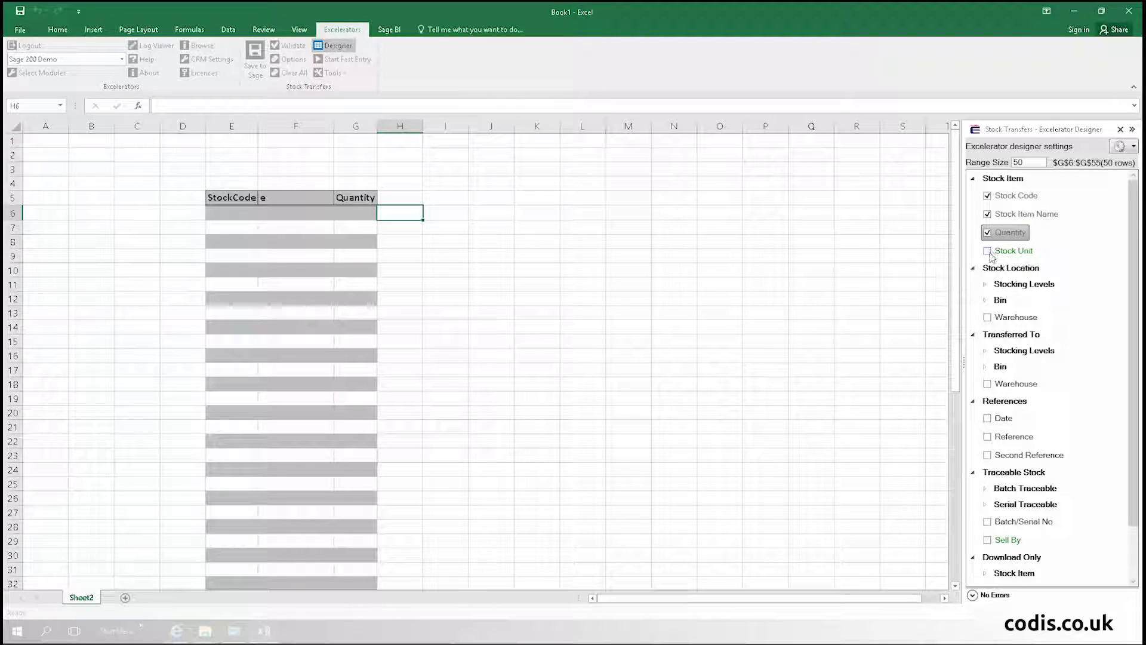
{"action": "left_click", "coordinate": [987, 251]}
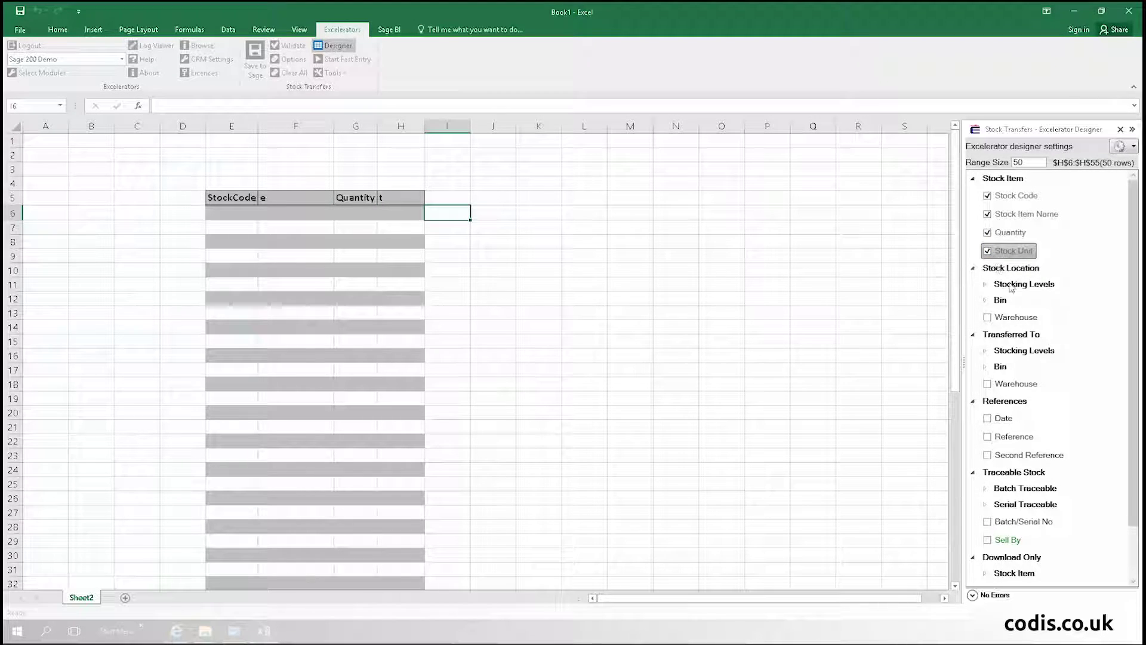
{"action": "left_click", "coordinate": [988, 523]}
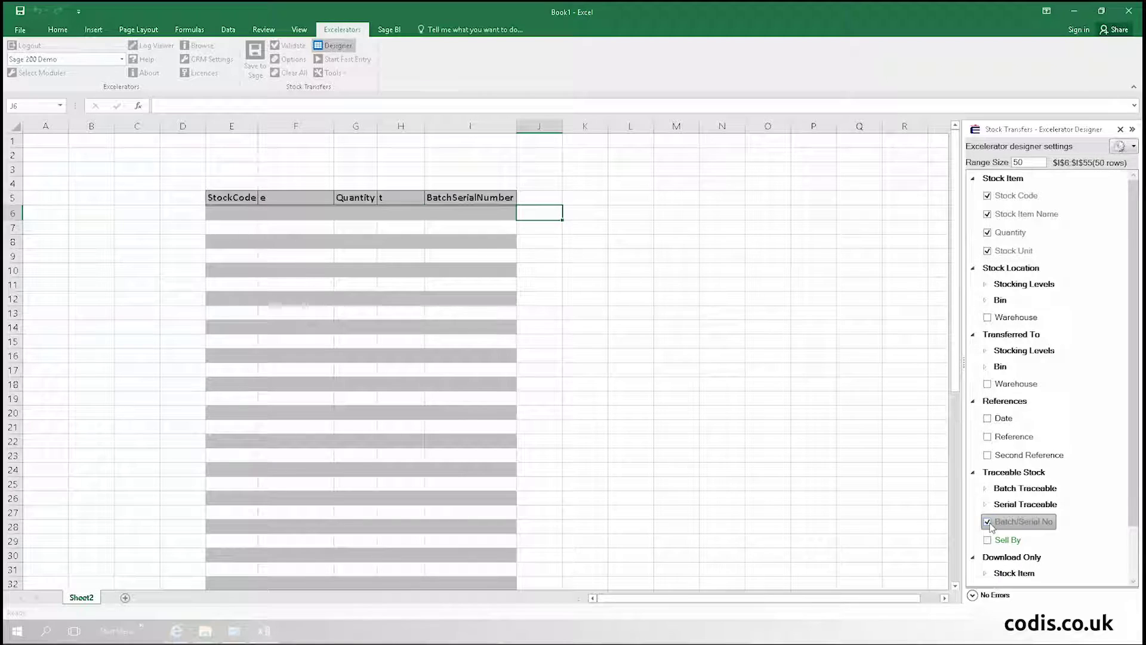
- Add source warehouse, Location Bin, Transferred To warehouse and Transferred To Bin columns
{"action": "left_click", "coordinate": [986, 318]}
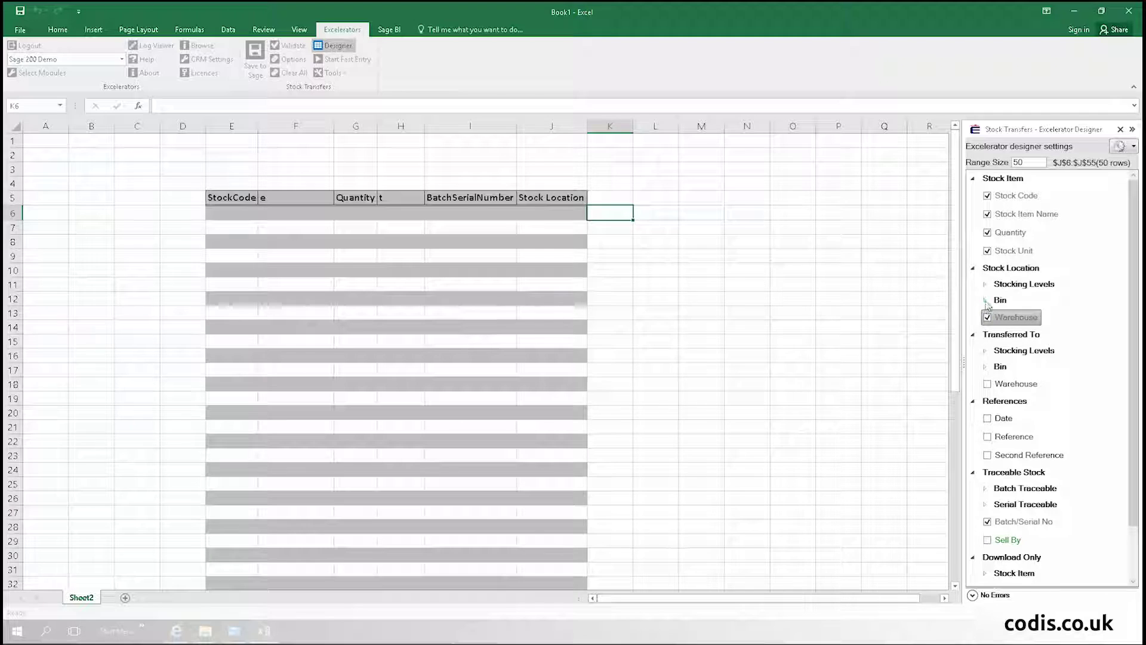
{"action": "left_click", "coordinate": [985, 300]}
{"action": "left_click", "coordinate": [998, 318]}
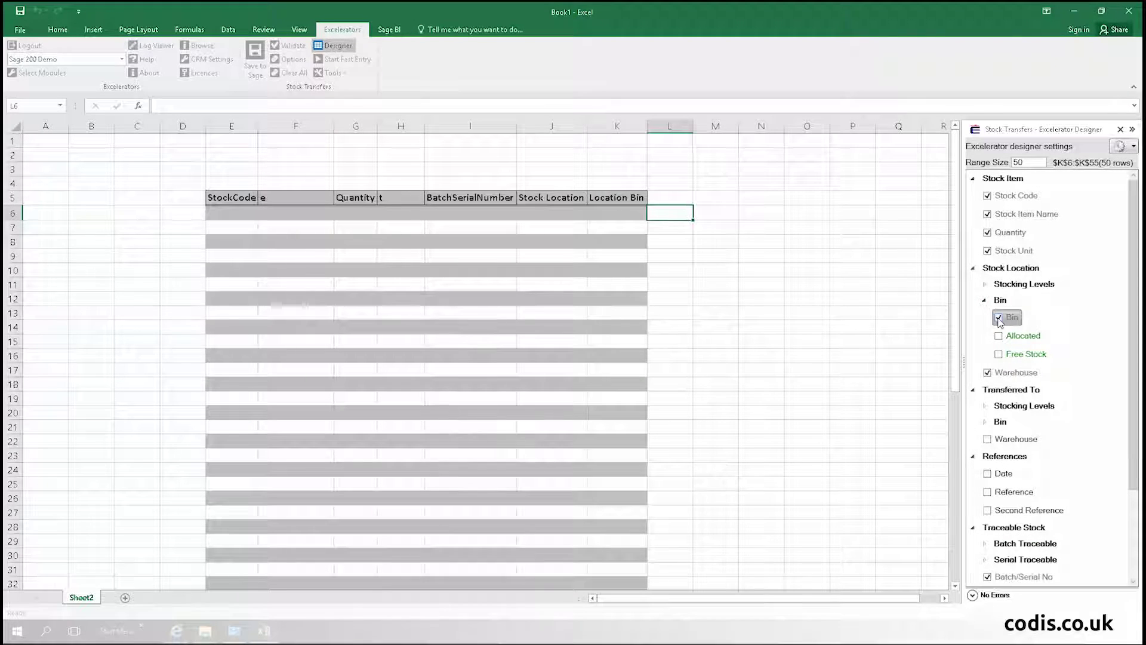
{"action": "left_click", "coordinate": [987, 440]}
{"action": "left_click", "coordinate": [985, 422]}
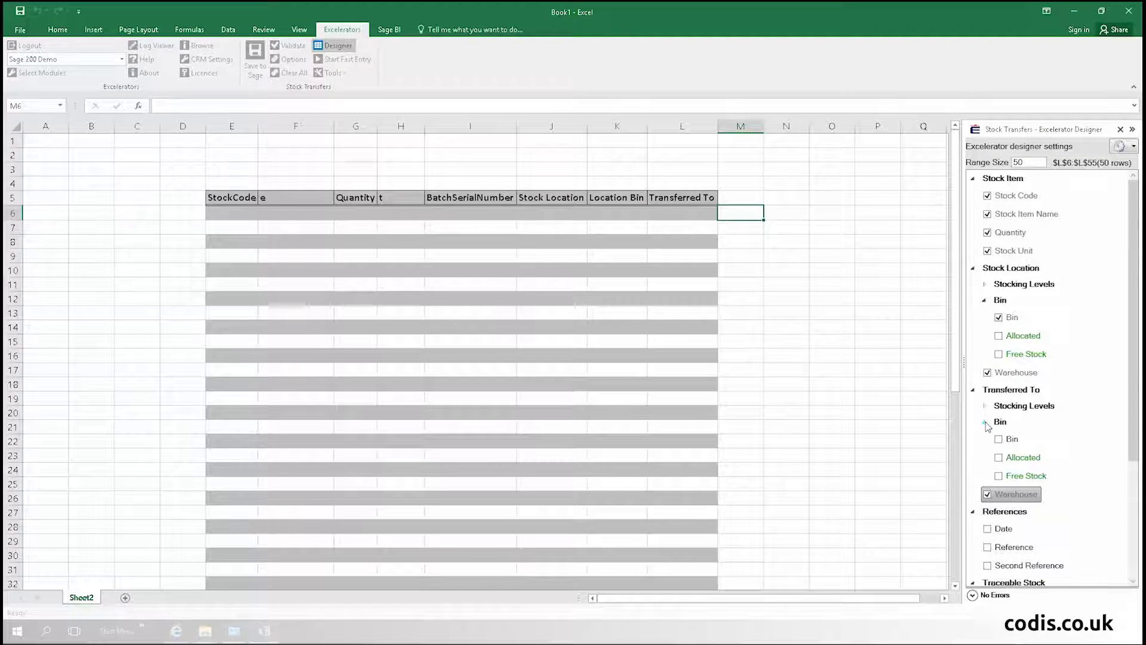
{"action": "left_click", "coordinate": [999, 439]}
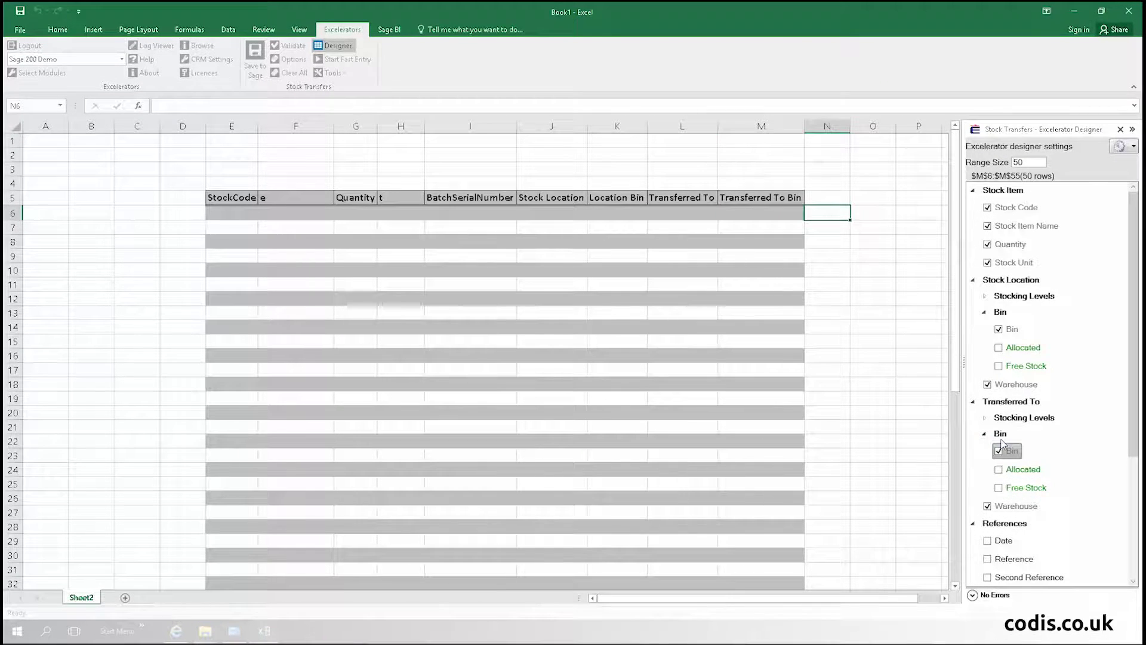
- Auto-fit columns F and H and close the designer
{"action": "double_click", "coordinate": [334, 126]}
{"action": "double_click", "coordinate": [426, 127]}
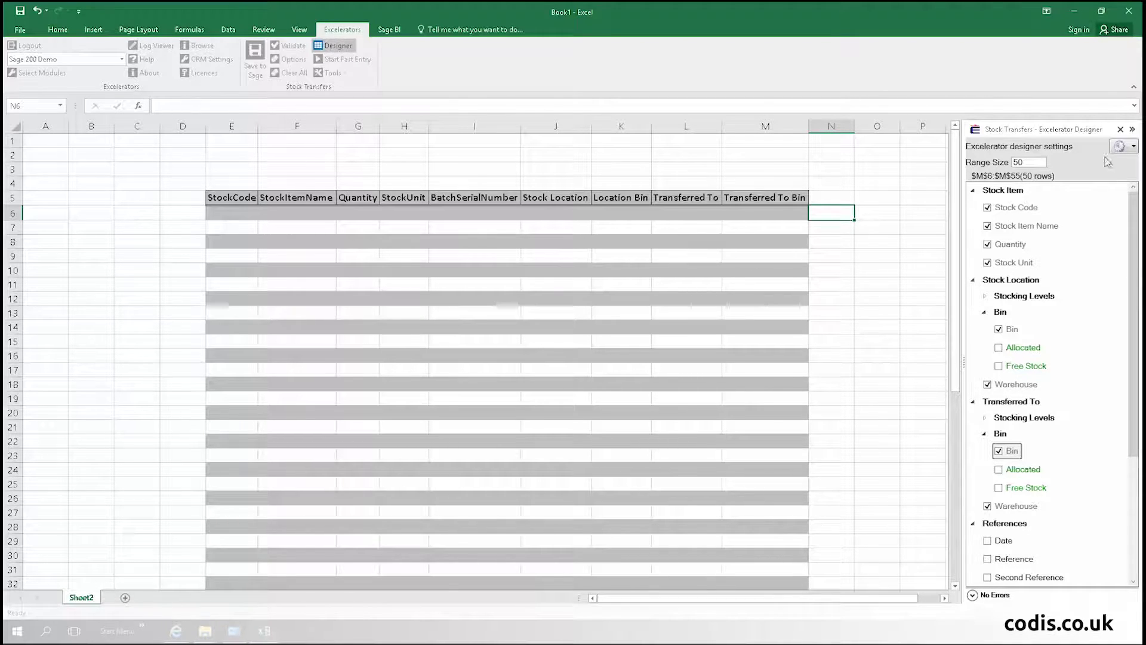
{"action": "left_click", "coordinate": [1120, 130]}
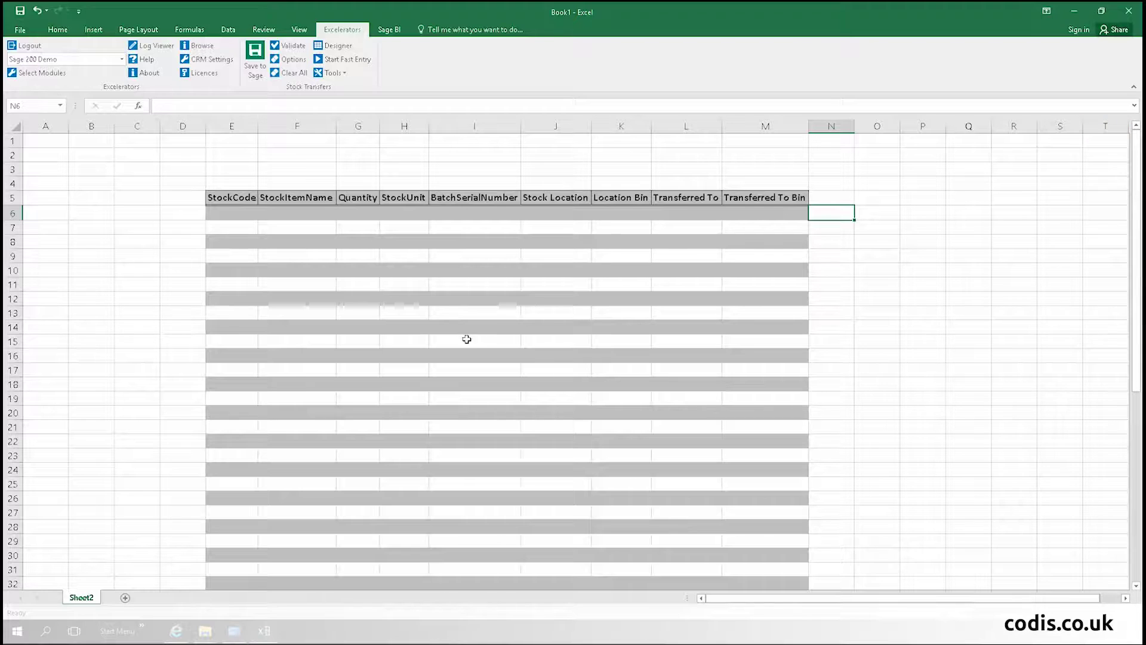
- Search 'roasting' and place ACS_103 Roasting thermometer into cell E6
{"action": "left_click", "coordinate": [230, 213]}
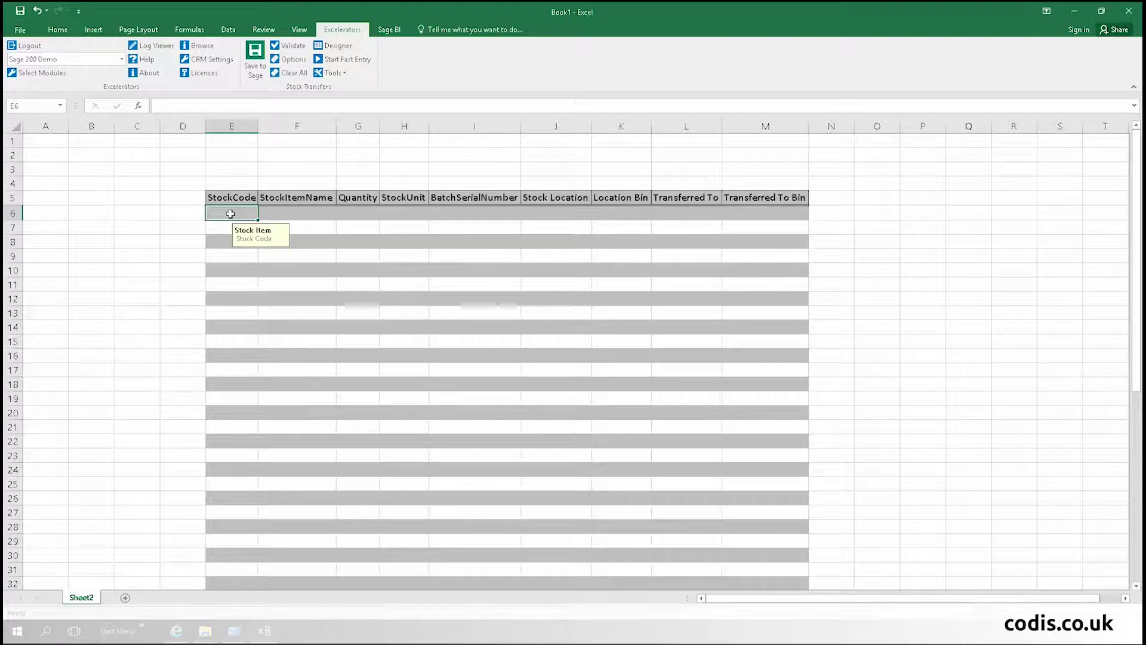
{"action": "right_click", "coordinate": [231, 216]}
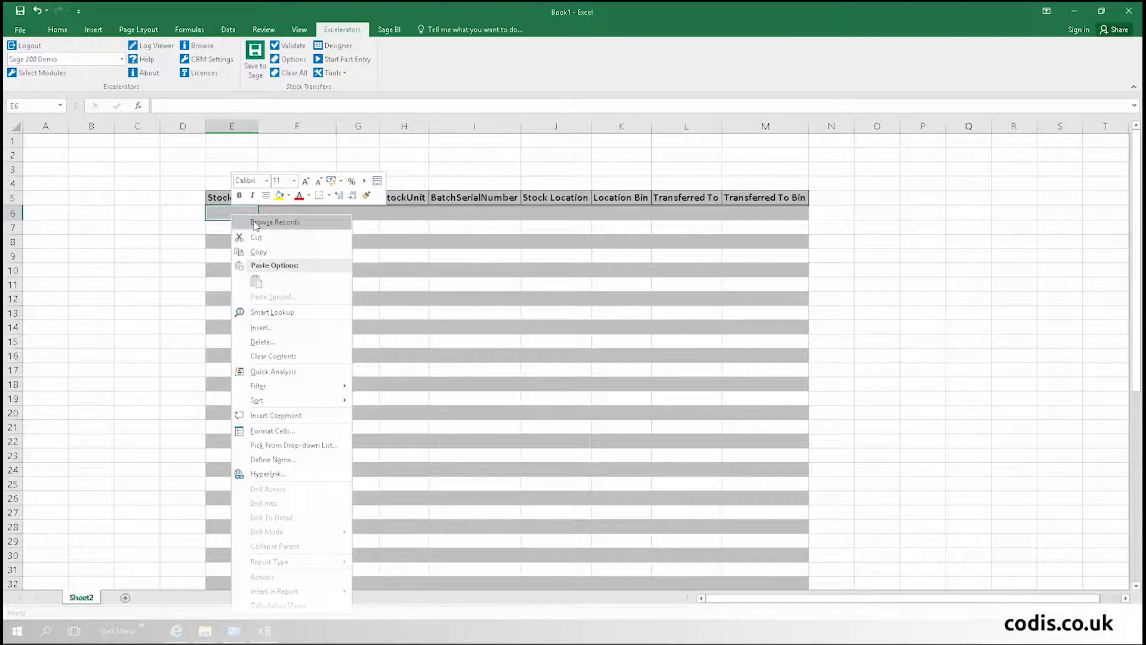
{"action": "left_click", "coordinate": [254, 222]}
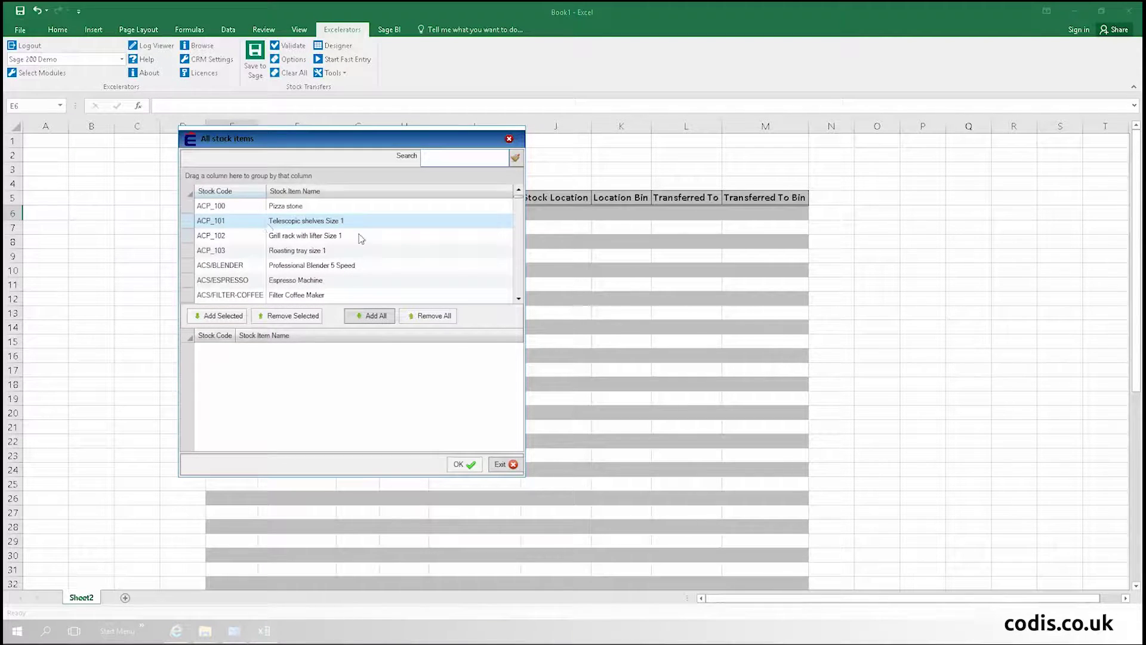
{"action": "left_click", "coordinate": [448, 159]}
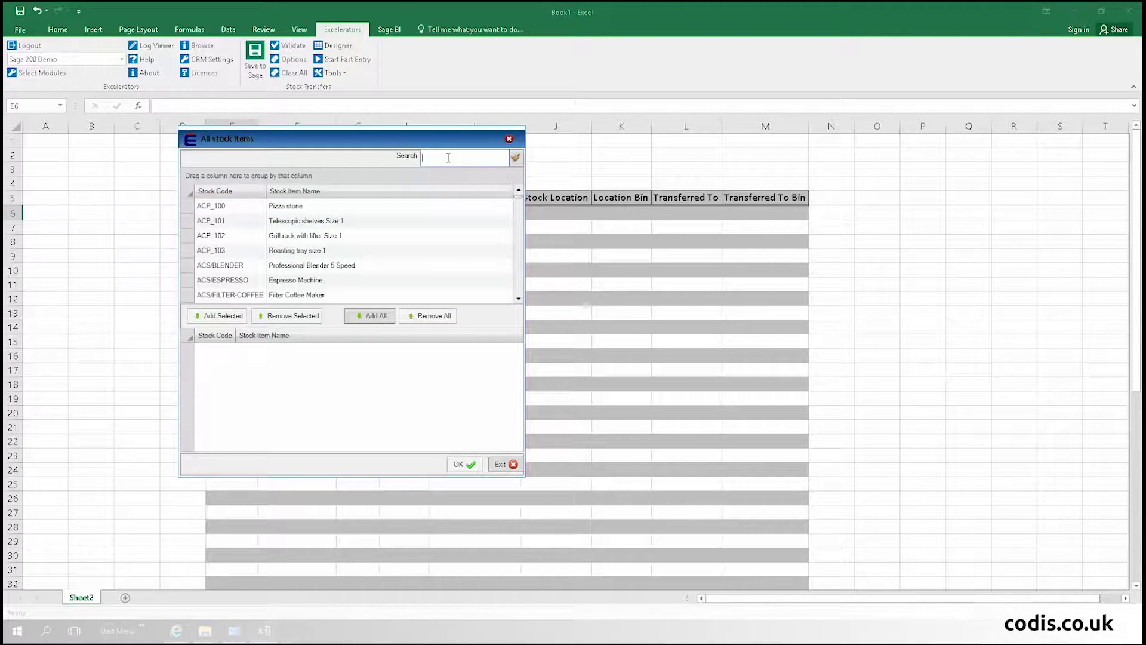
{"action": "type", "text": "roasting"}
{"action": "left_click", "coordinate": [214, 220]}
{"action": "left_click", "coordinate": [219, 316]}
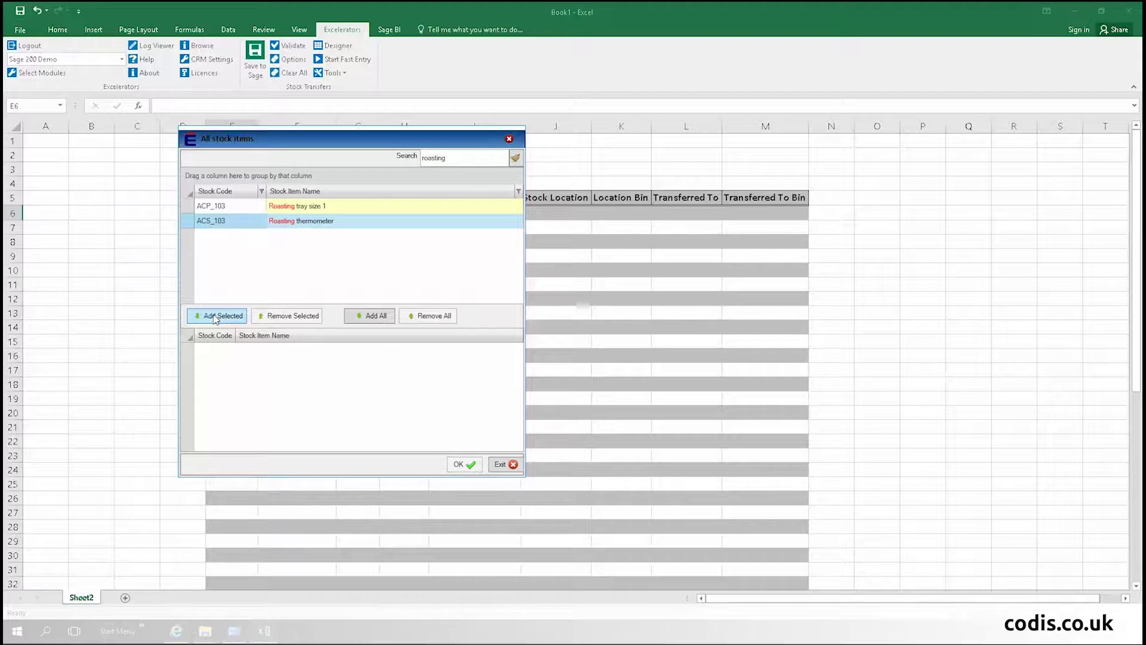
{"action": "left_click", "coordinate": [451, 459]}
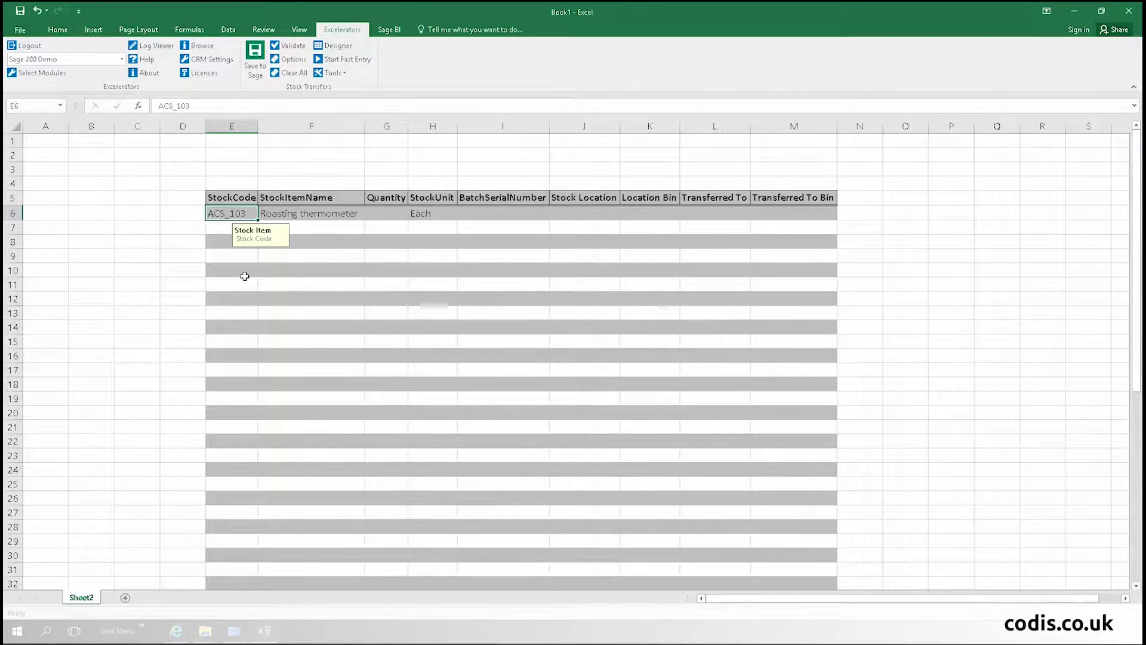
- Search 'door' and place D_6000_60 Door gasket into the second row
{"action": "right_click", "coordinate": [218, 231]}
{"action": "left_click", "coordinate": [254, 228]}
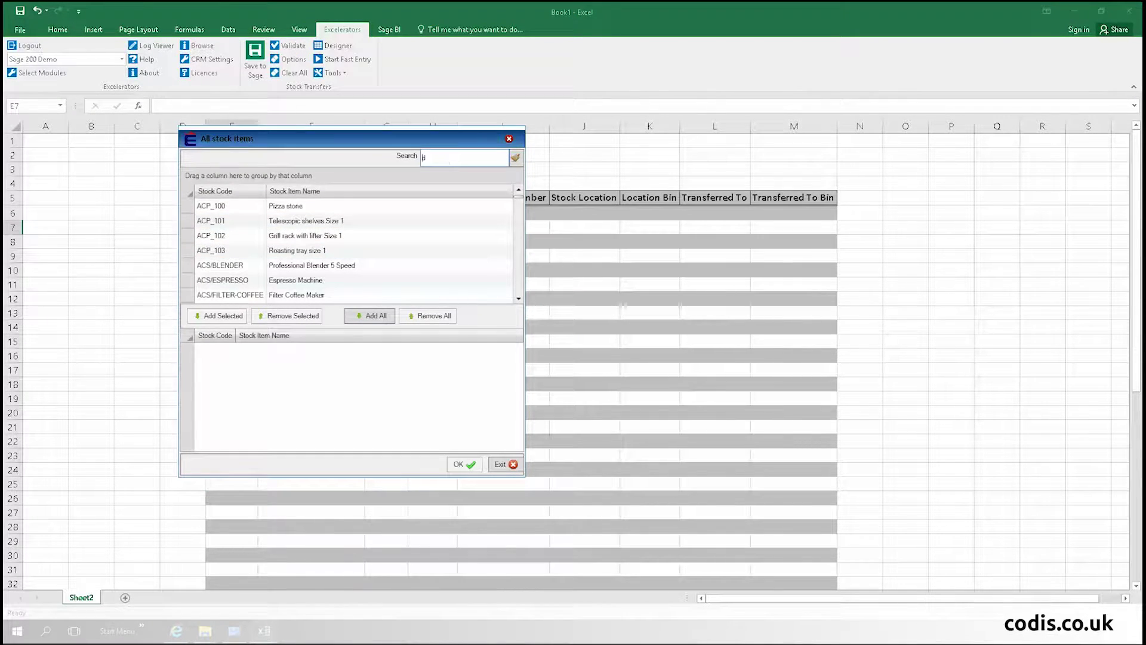
{"action": "type", "text": "door"}
{"action": "left_click", "coordinate": [232, 295]}
{"action": "left_click", "coordinate": [233, 316]}
{"action": "left_click", "coordinate": [460, 464]}
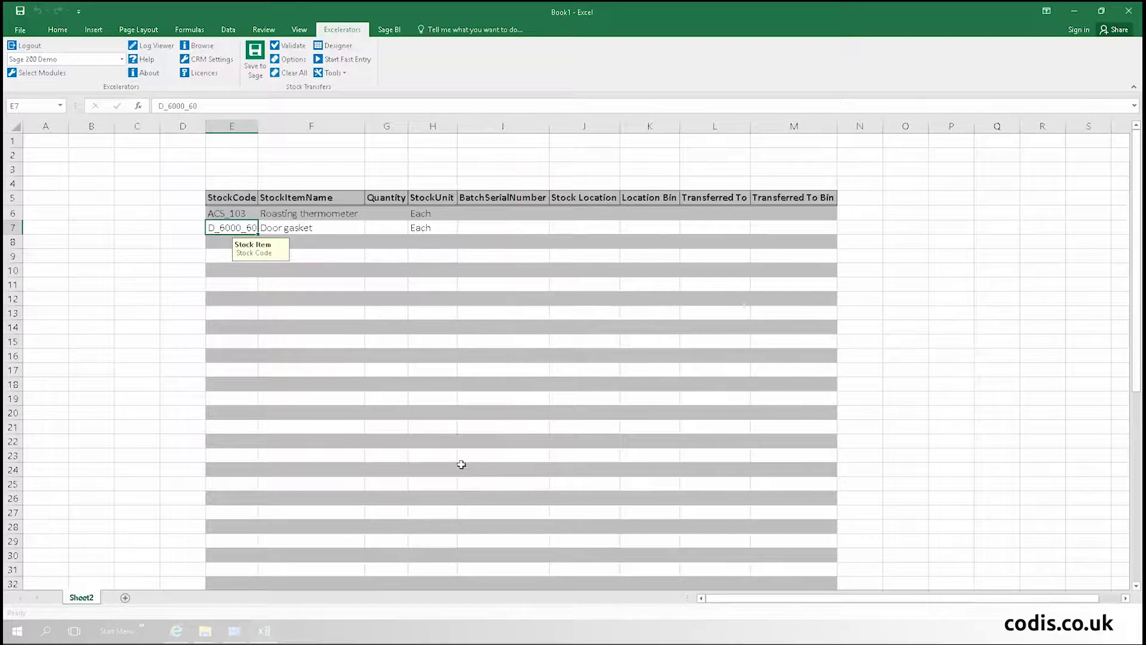
- Set the stock location of both lines to FACTORY
{"action": "right_click", "coordinate": [574, 215]}
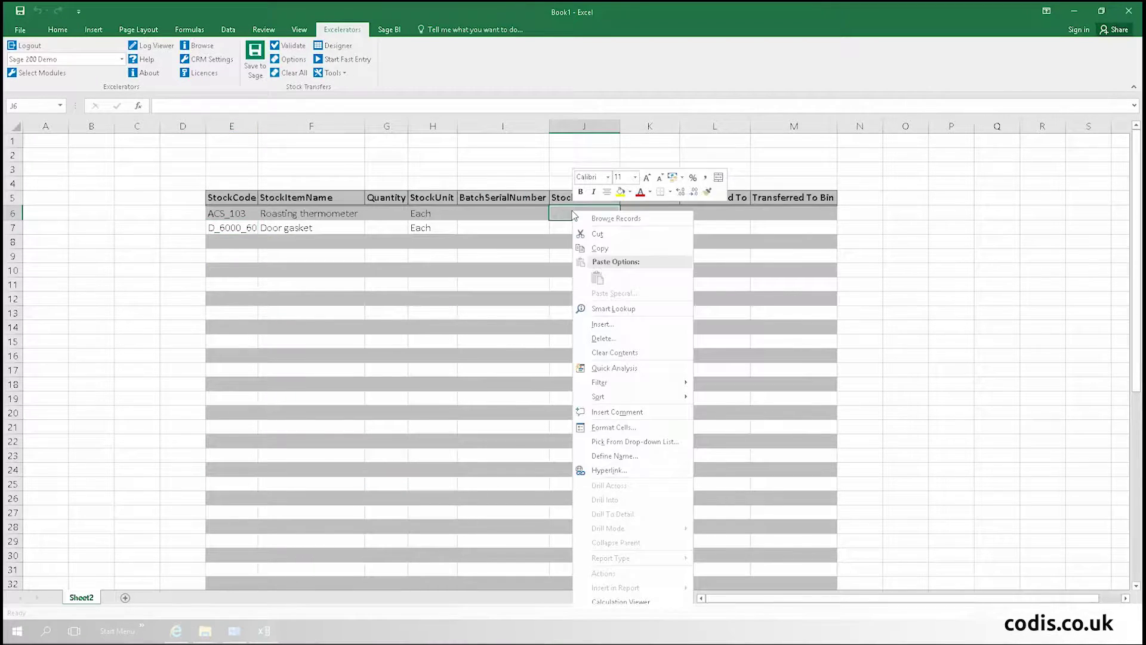
{"action": "left_click", "coordinate": [606, 218]}
{"action": "left_click", "coordinate": [334, 206]}
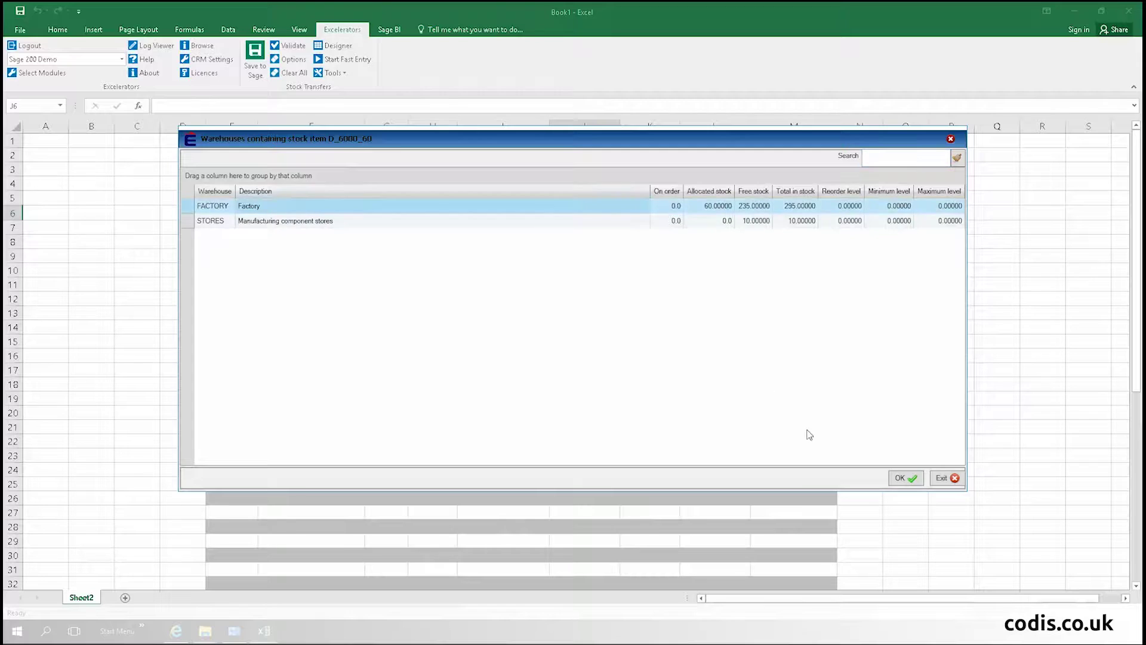
{"action": "left_click", "coordinate": [905, 477]}
{"action": "right_click", "coordinate": [568, 226]}
{"action": "left_click", "coordinate": [600, 227]}
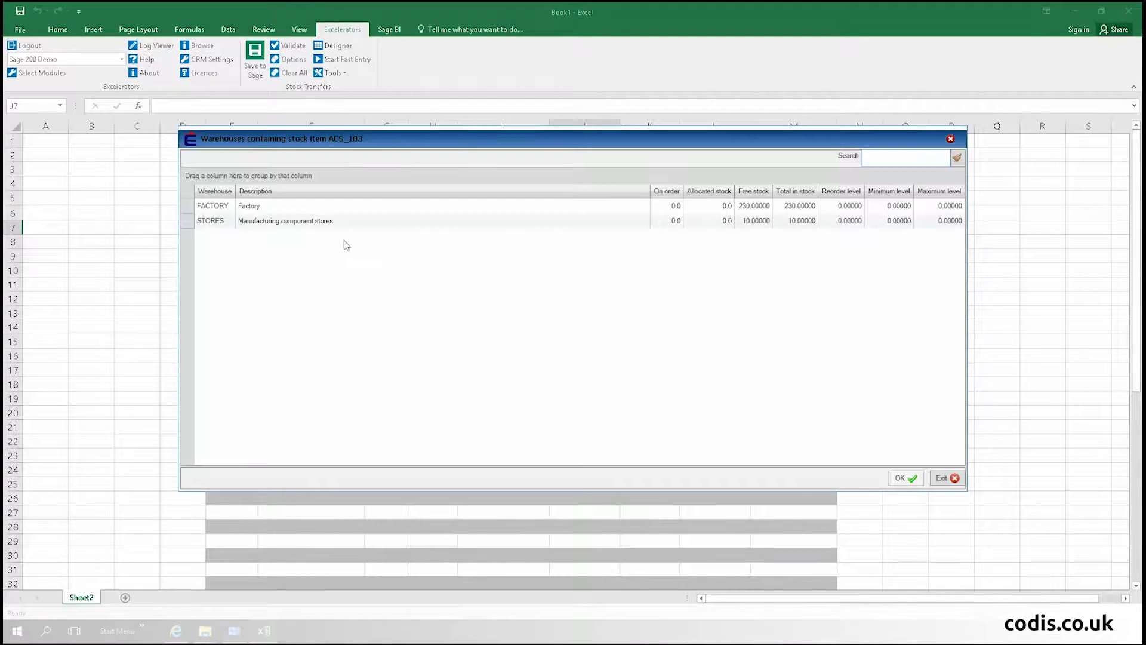
{"action": "left_click", "coordinate": [334, 206]}
{"action": "left_click", "coordinate": [900, 476]}
- Set the source bins to Pack for the first line and F44 for the second
{"action": "left_click", "coordinate": [648, 213]}
{"action": "right_click", "coordinate": [648, 213]}
{"action": "left_click", "coordinate": [681, 220]}
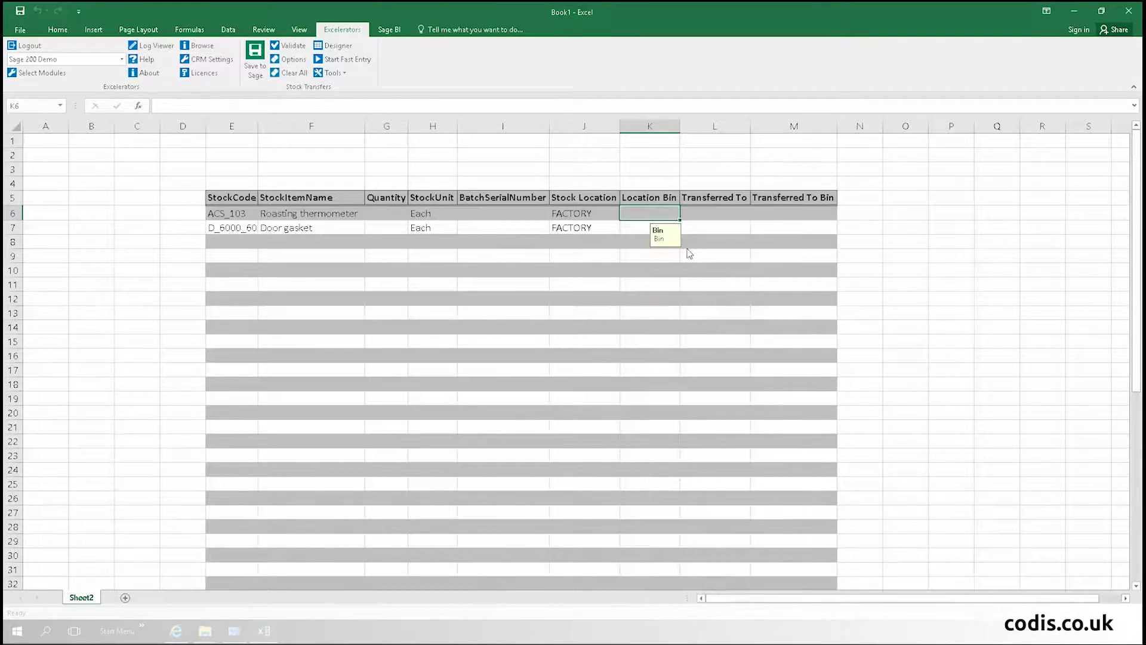
{"action": "left_click", "coordinate": [223, 214]}
{"action": "left_click", "coordinate": [521, 463]}
{"action": "left_click", "coordinate": [635, 228]}
{"action": "right_click", "coordinate": [635, 227]}
{"action": "left_click", "coordinate": [668, 234]}
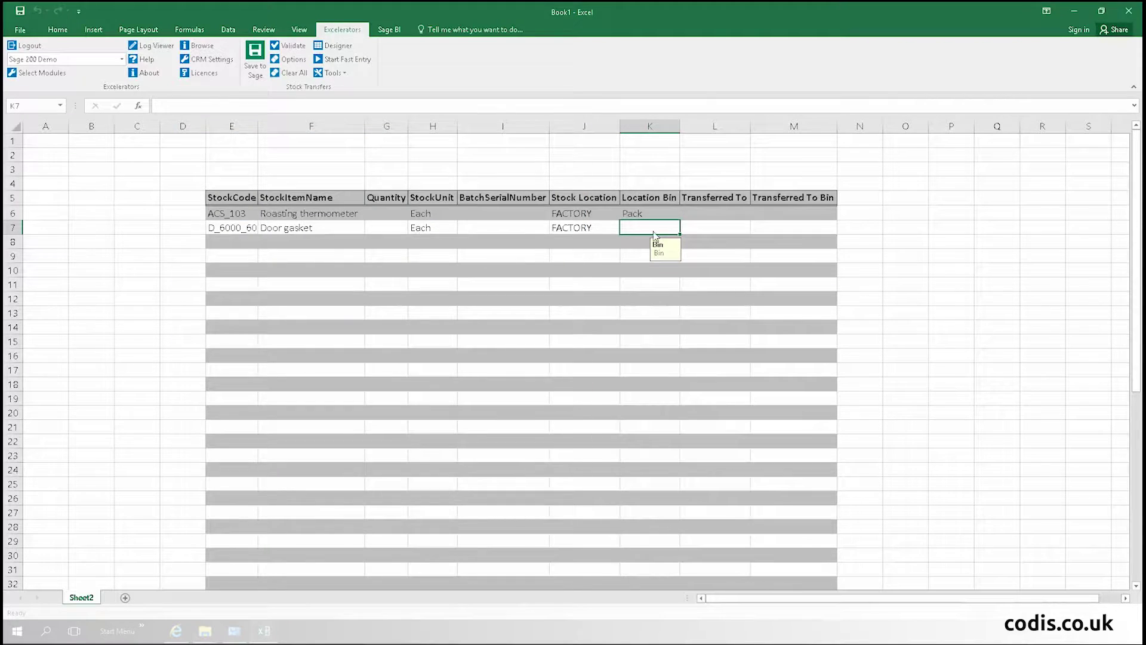
{"action": "left_click", "coordinate": [227, 206]}
{"action": "left_click", "coordinate": [521, 463]}
- Set the Transferred To warehouse of both lines to STORES
{"action": "left_click", "coordinate": [720, 215]}
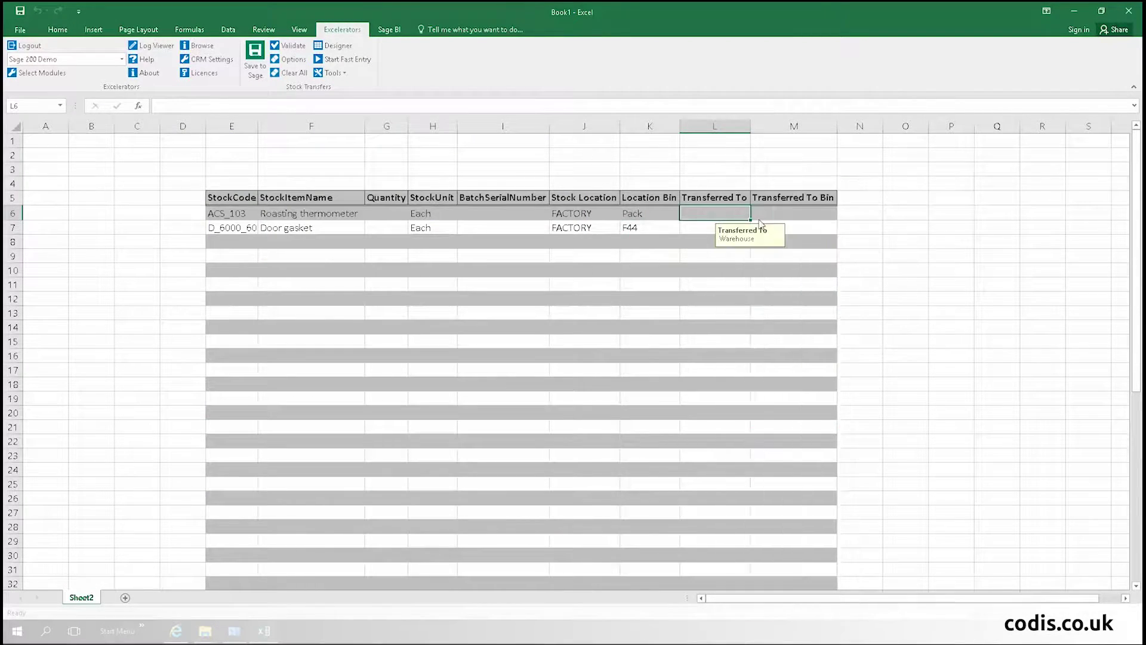
{"action": "right_click", "coordinate": [720, 215]}
{"action": "left_click", "coordinate": [752, 222]}
{"action": "left_click", "coordinate": [262, 221]}
{"action": "left_click", "coordinate": [904, 477]}
{"action": "left_click", "coordinate": [692, 228]}
{"action": "right_click", "coordinate": [693, 227]}
{"action": "left_click", "coordinate": [725, 234]}
{"action": "left_click", "coordinate": [257, 222]}
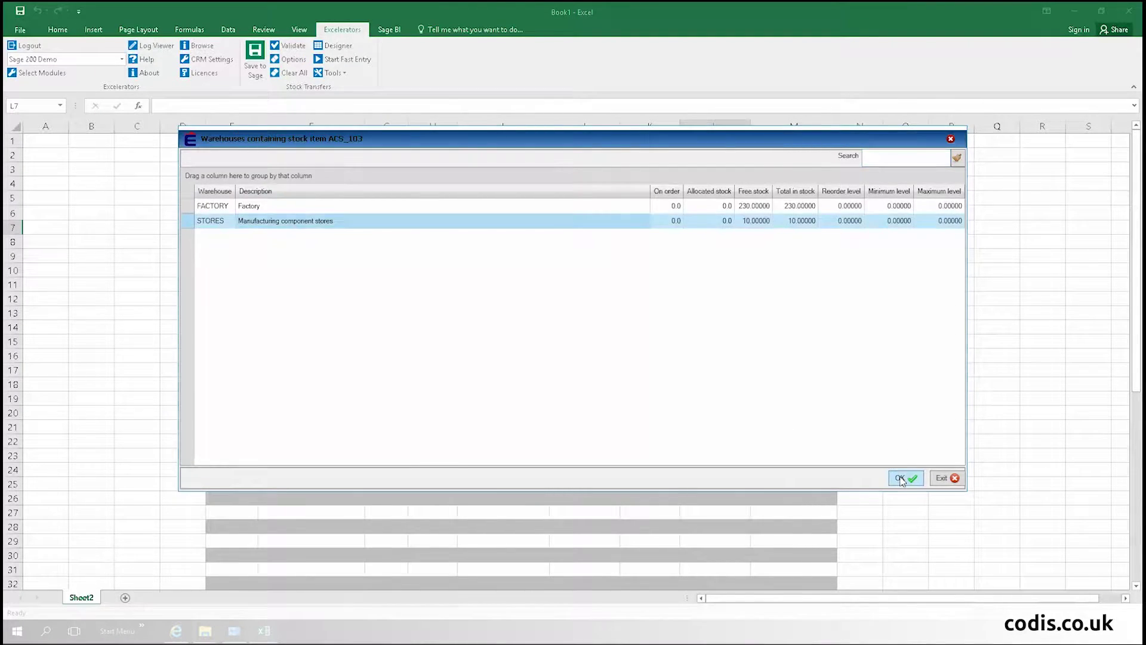
{"action": "left_click", "coordinate": [905, 477]}
- Set the destination bins to AC-10 for the first line and C34 for the second
{"action": "left_click", "coordinate": [794, 214]}
{"action": "right_click", "coordinate": [793, 213]}
{"action": "left_click", "coordinate": [826, 220]}
{"action": "left_click", "coordinate": [258, 205]}
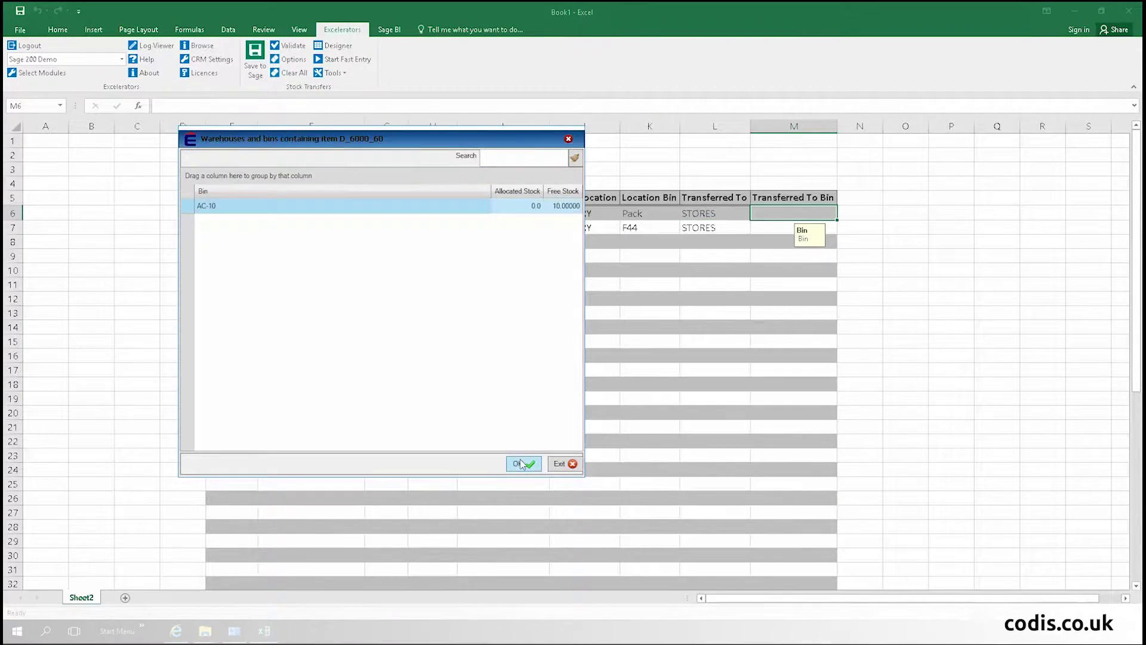
{"action": "left_click", "coordinate": [523, 463]}
{"action": "left_click", "coordinate": [794, 228]}
{"action": "right_click", "coordinate": [794, 228]}
{"action": "left_click", "coordinate": [826, 234]}
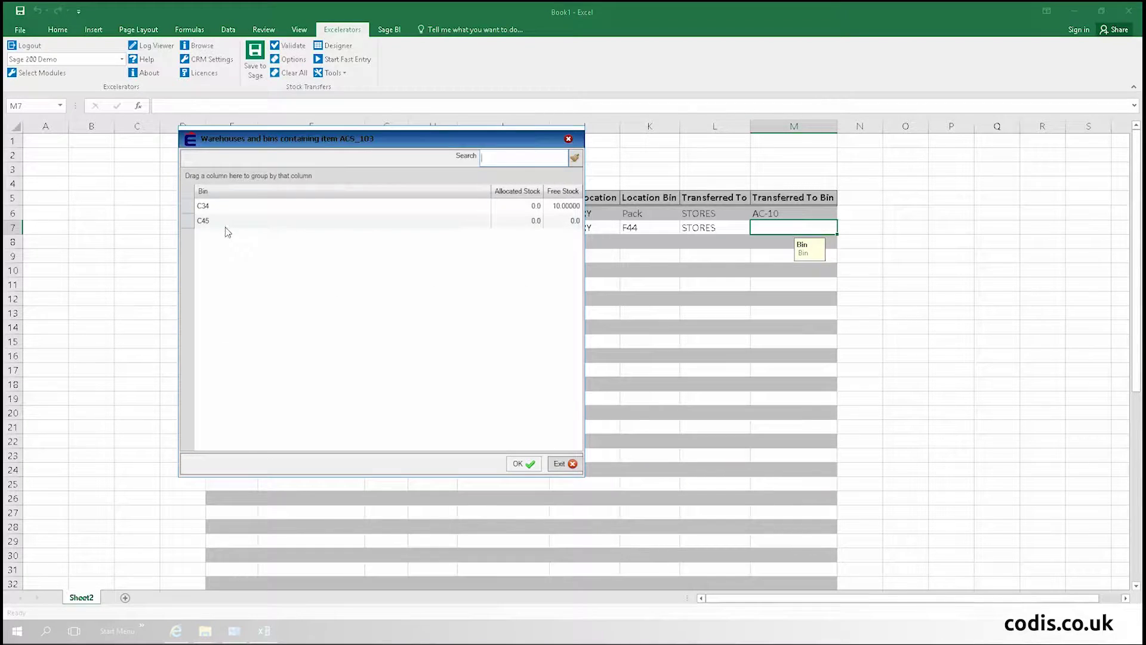
{"action": "left_click", "coordinate": [257, 206]}
{"action": "left_click", "coordinate": [523, 463]}
{"action": "left_click", "coordinate": [474, 214]}
{"action": "right_click", "coordinate": [473, 214]}
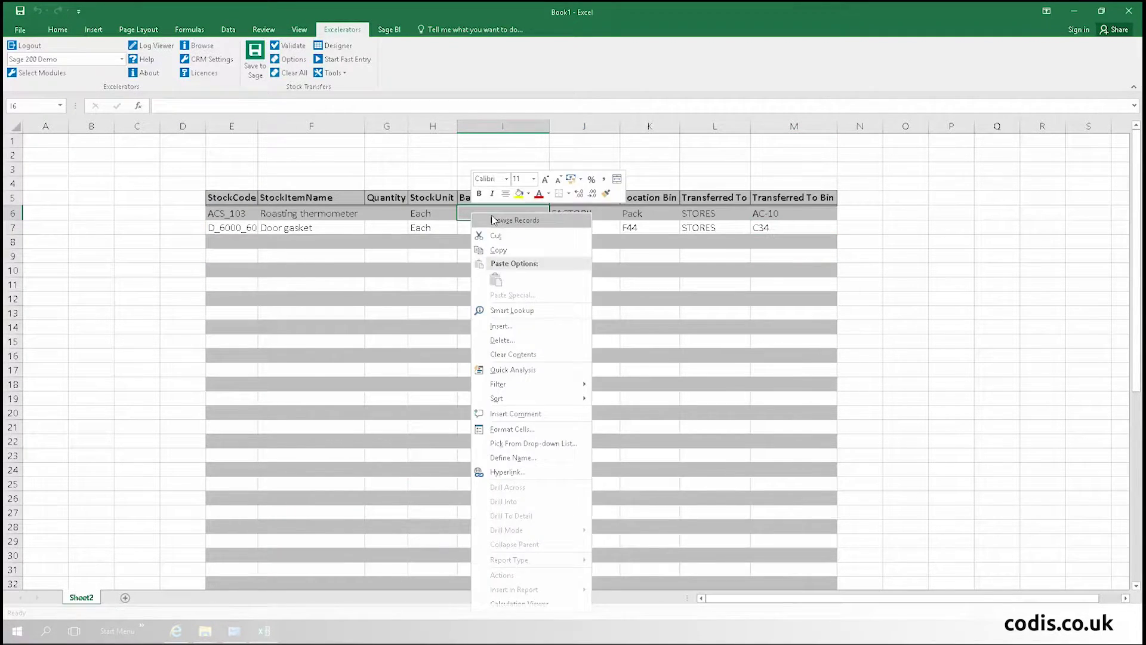
{"action": "left_click", "coordinate": [493, 220]}
{"action": "left_click", "coordinate": [263, 280]}
{"action": "left_click", "coordinate": [217, 315]}
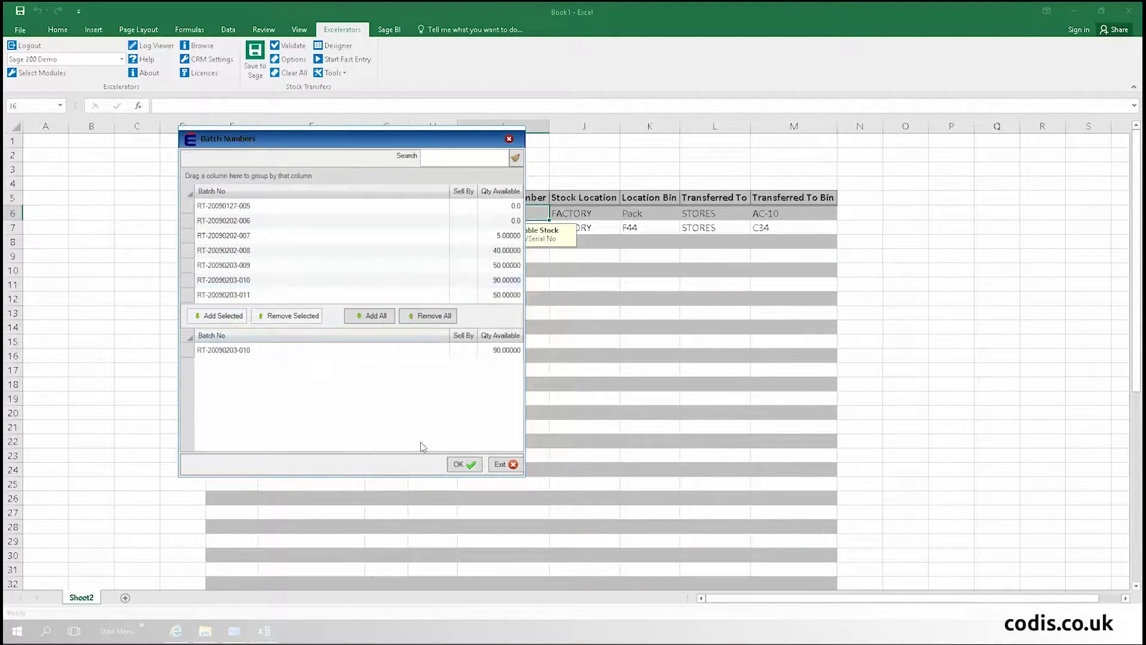
{"action": "left_click", "coordinate": [463, 464]}
{"action": "left_click", "coordinate": [468, 227]}
{"action": "right_click", "coordinate": [468, 227]}
{"action": "left_click", "coordinate": [488, 233]}
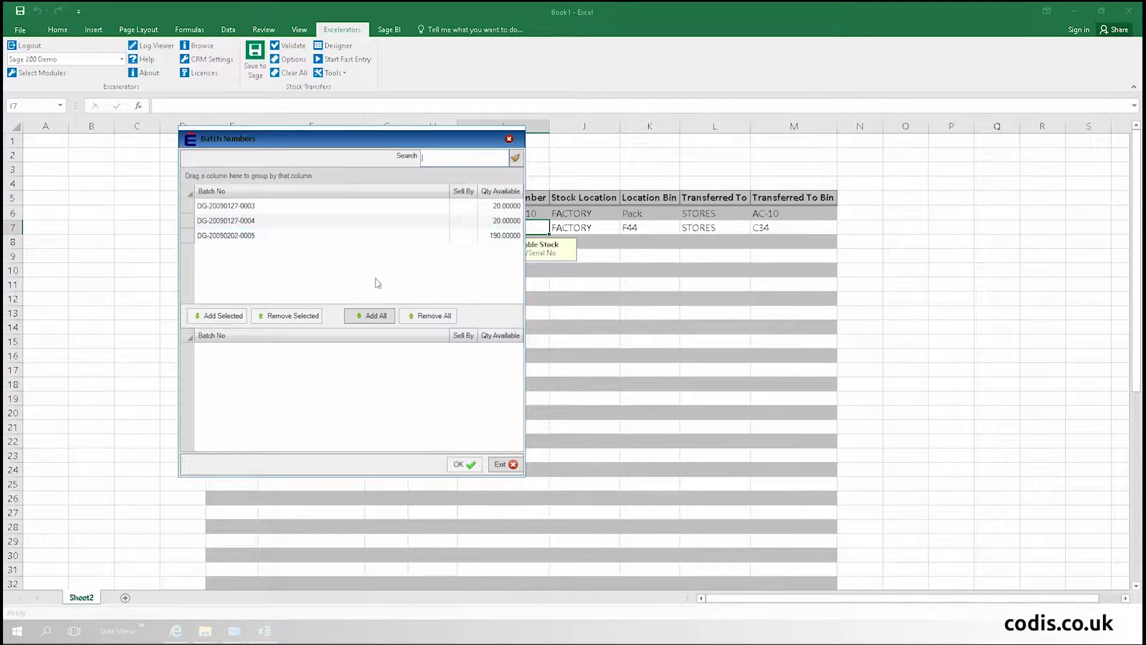
{"action": "left_click", "coordinate": [256, 235]}
{"action": "left_click", "coordinate": [217, 315]}
{"action": "left_click", "coordinate": [463, 464]}
- Enter quantity 10 on both lines and send the transfer to Sage
{"action": "left_click", "coordinate": [384, 213]}
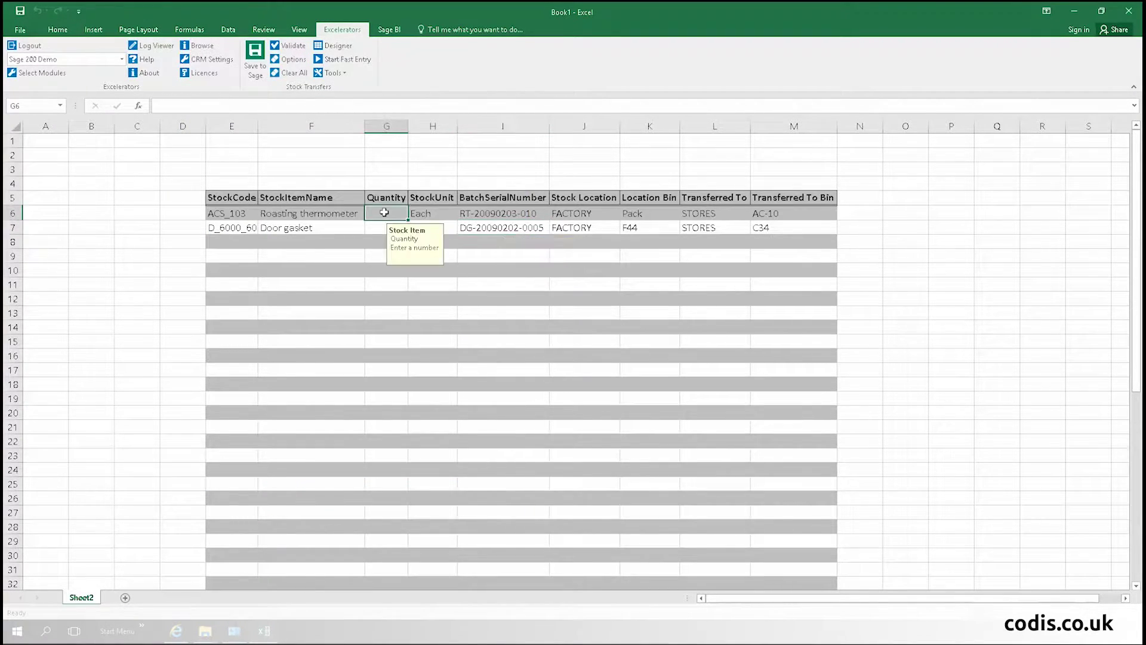
{"action": "type", "text": "10"}
{"action": "key", "text": "Return"}
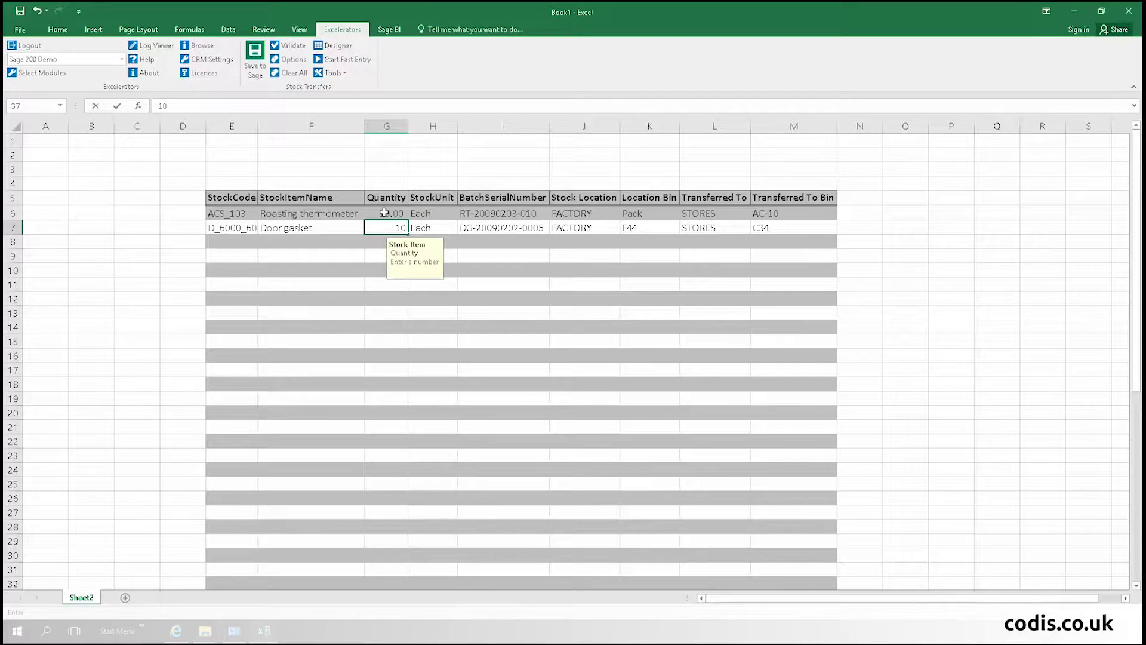
{"action": "type", "text": "10"}
{"action": "left_click", "coordinate": [558, 284]}
{"action": "left_click", "coordinate": [257, 70]}
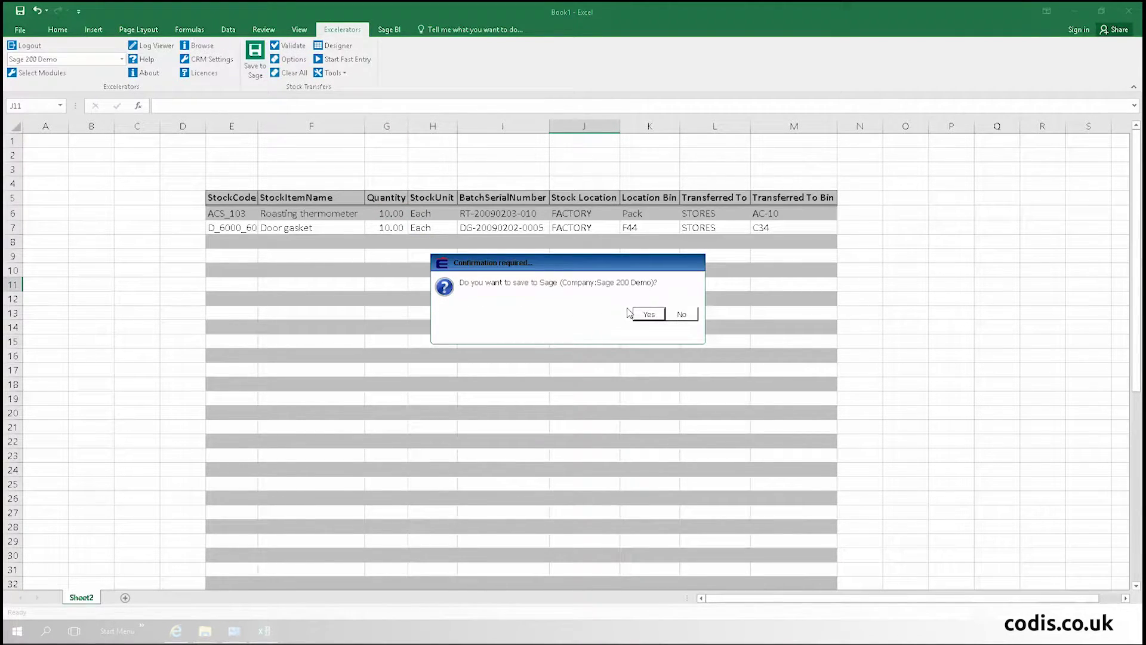
- Confirm saving the two-line stock transfer to Sage 200 Demo and acknowledge the success message
{"action": "left_click", "coordinate": [648, 315]}
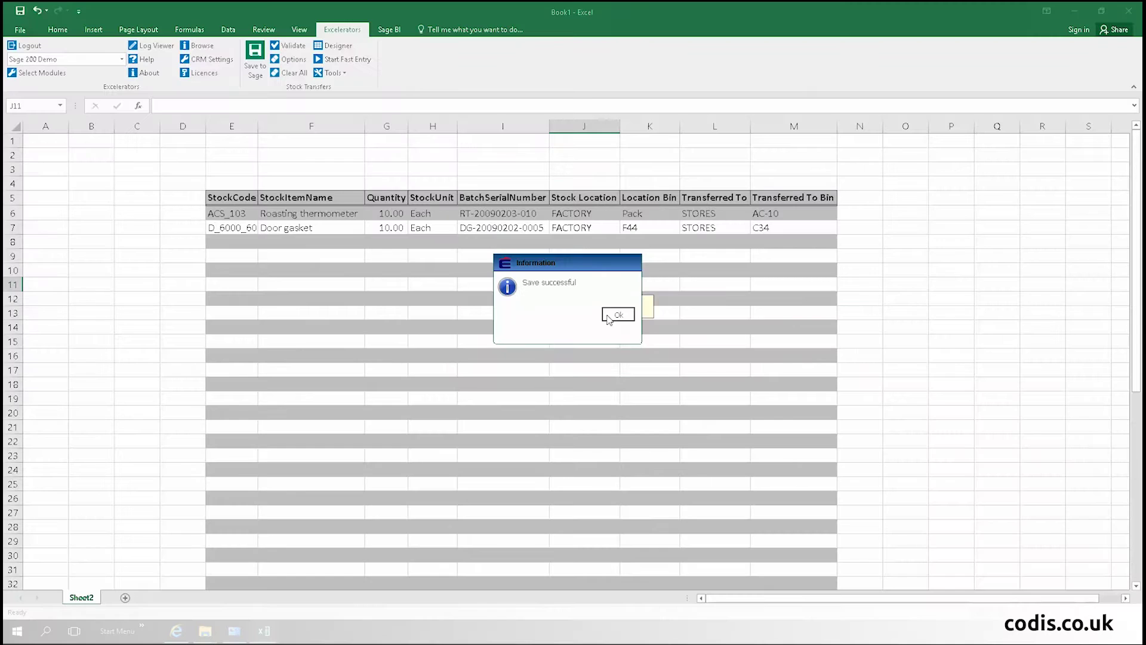
{"action": "left_click", "coordinate": [688, 315]}
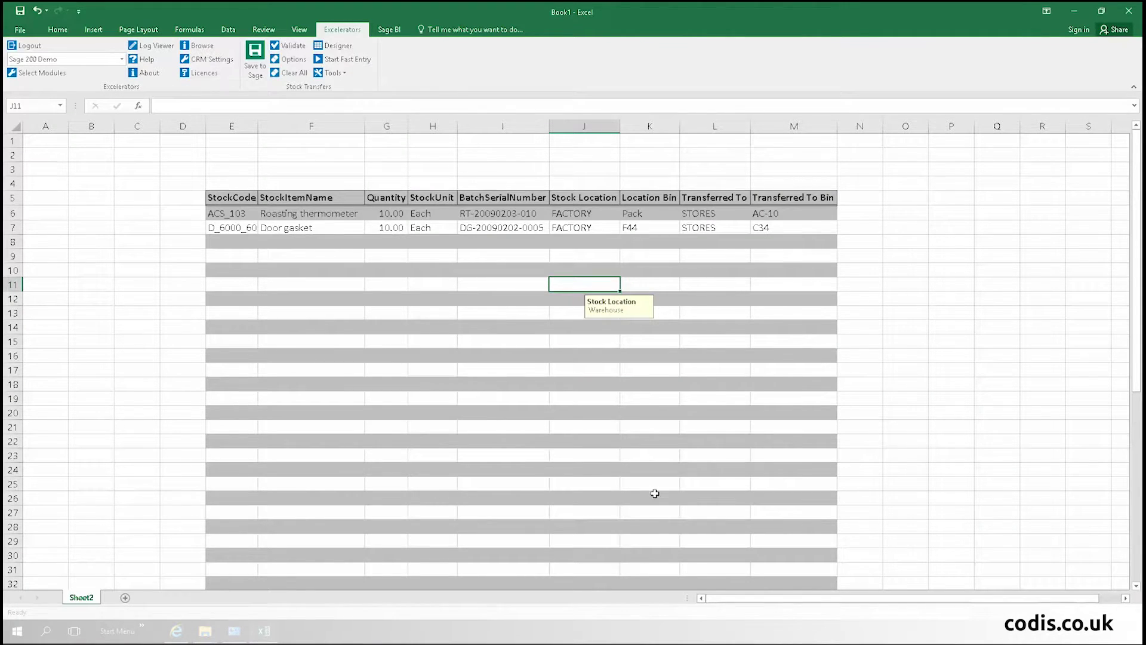